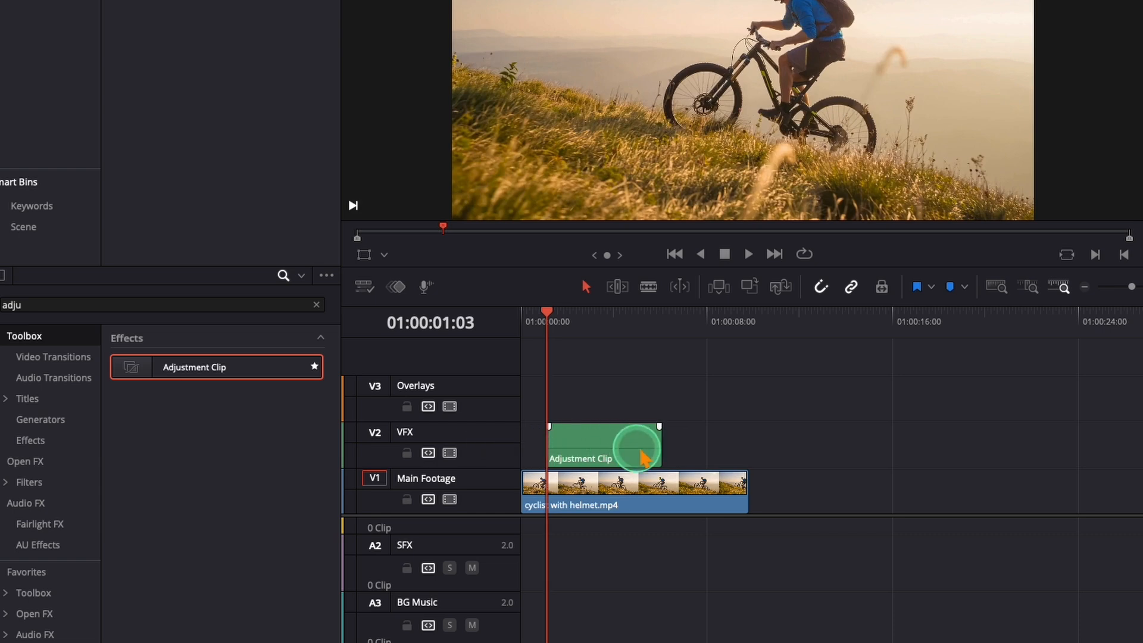
Extend the adjustment clip on the VFX track to nearly the end of the cyclist clip and open it in Fusion
{"action": "left_click_drag", "start_coordinate": [668, 456], "coordinate": [717, 458]}
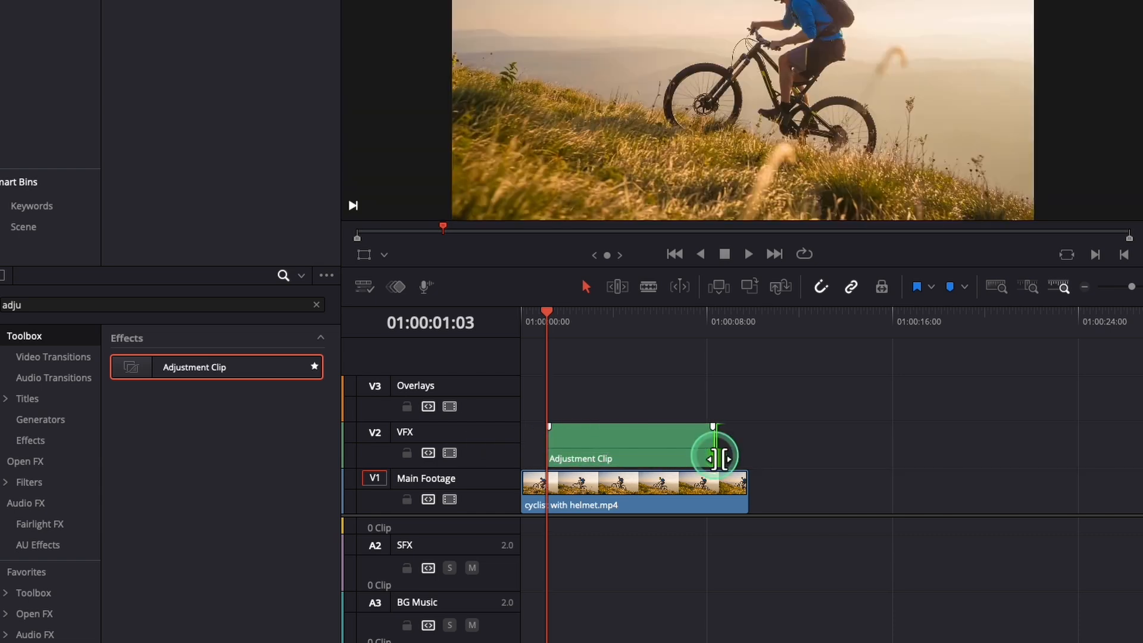
{"action": "right_click", "coordinate": [689, 450]}
{"action": "left_click", "coordinate": [722, 348]}
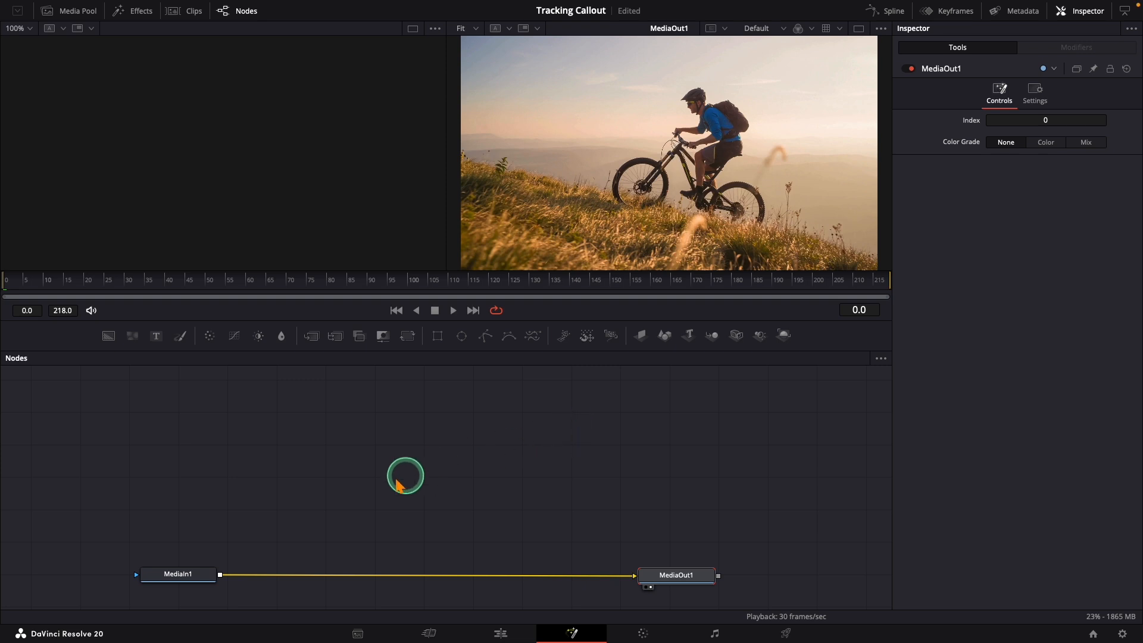
Add a Tracker node between MediaIn1 and MediaOut1
{"action": "left_click", "coordinate": [194, 575]}
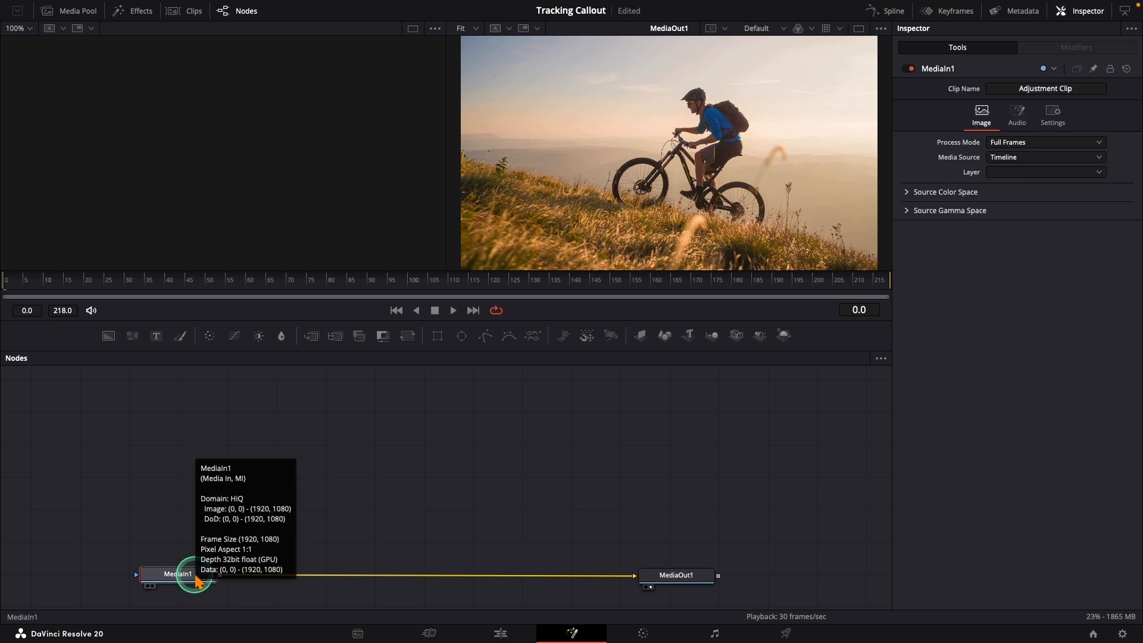
{"action": "key", "text": "shift+space"}
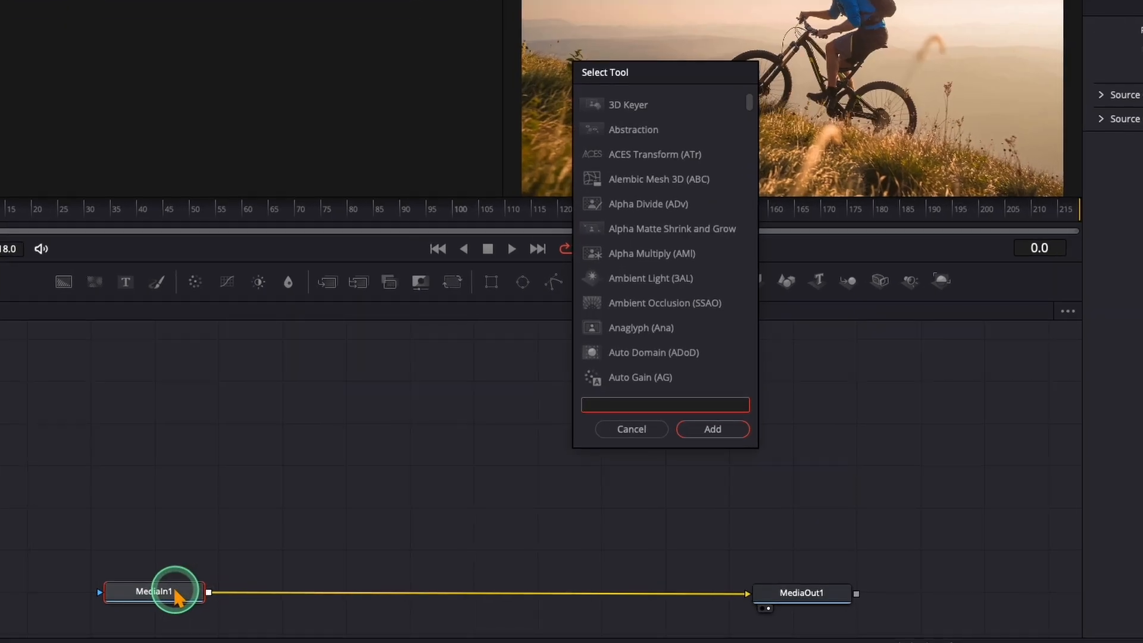
{"action": "type", "text": "track"}
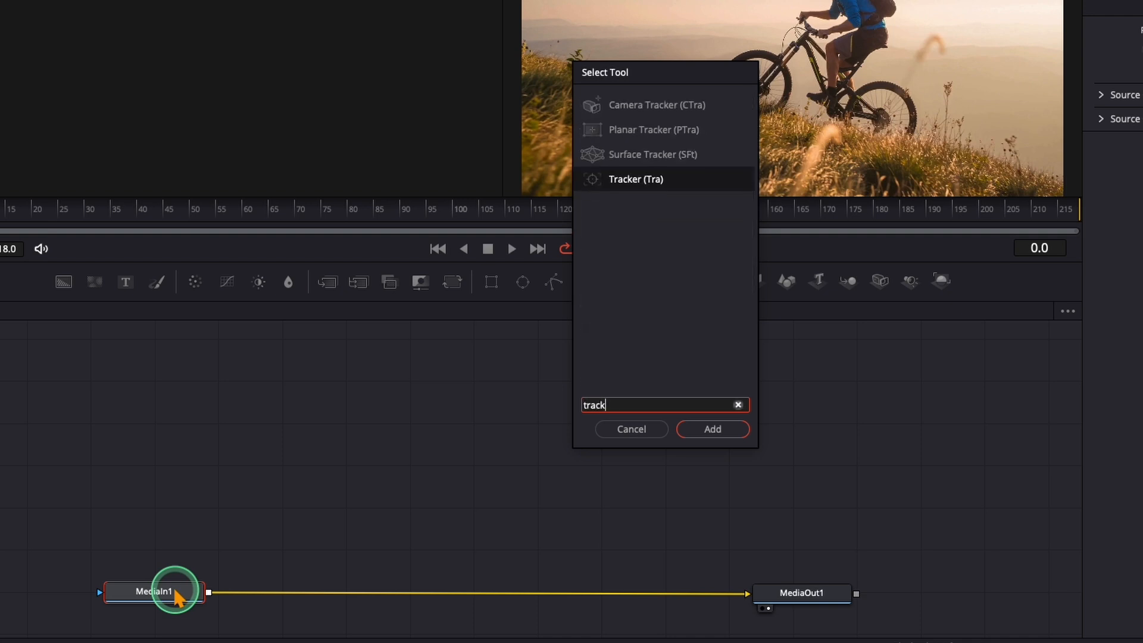
{"action": "left_click", "coordinate": [613, 178]}
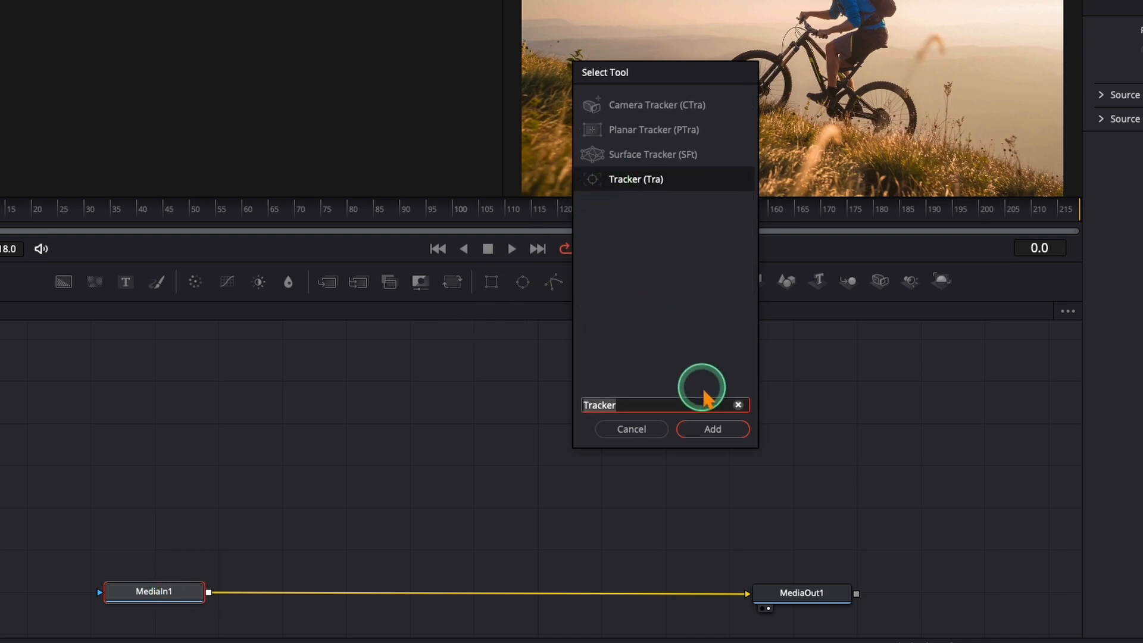
{"action": "left_click", "coordinate": [713, 429]}
{"action": "left_click", "coordinate": [290, 593]}
{"action": "left_click_drag", "start_coordinate": [290, 593], "coordinate": [405, 593]}
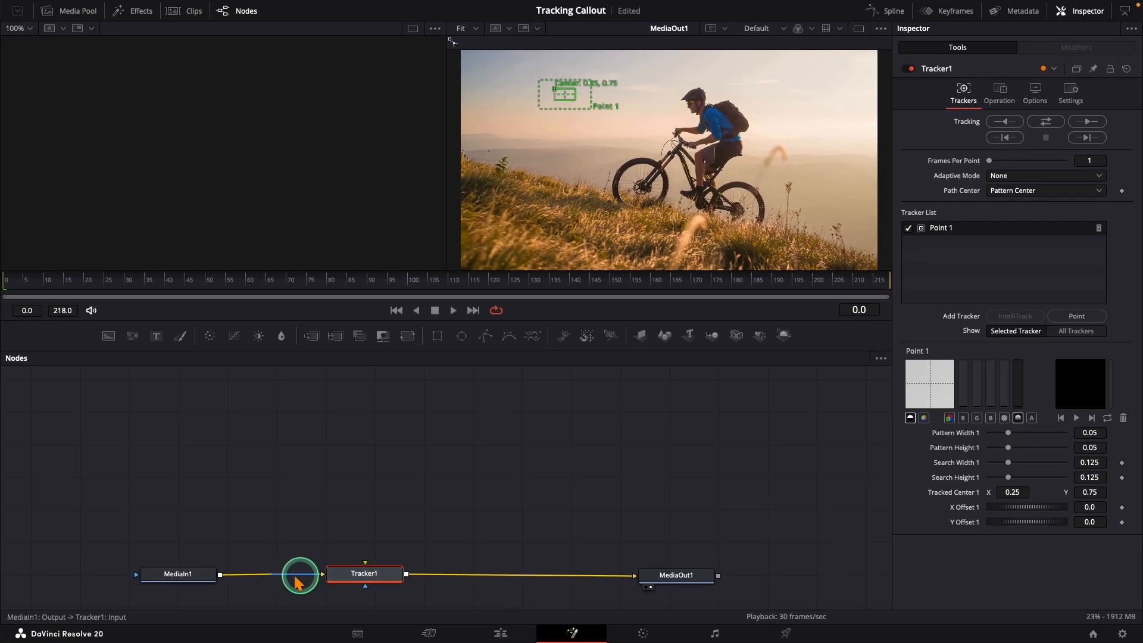
Spread out MediaIn1, Tracker1 and MediaOut1 in a roughly straight row in the node graph
{"action": "left_click_drag", "start_coordinate": [190, 575], "coordinate": [145, 576]}
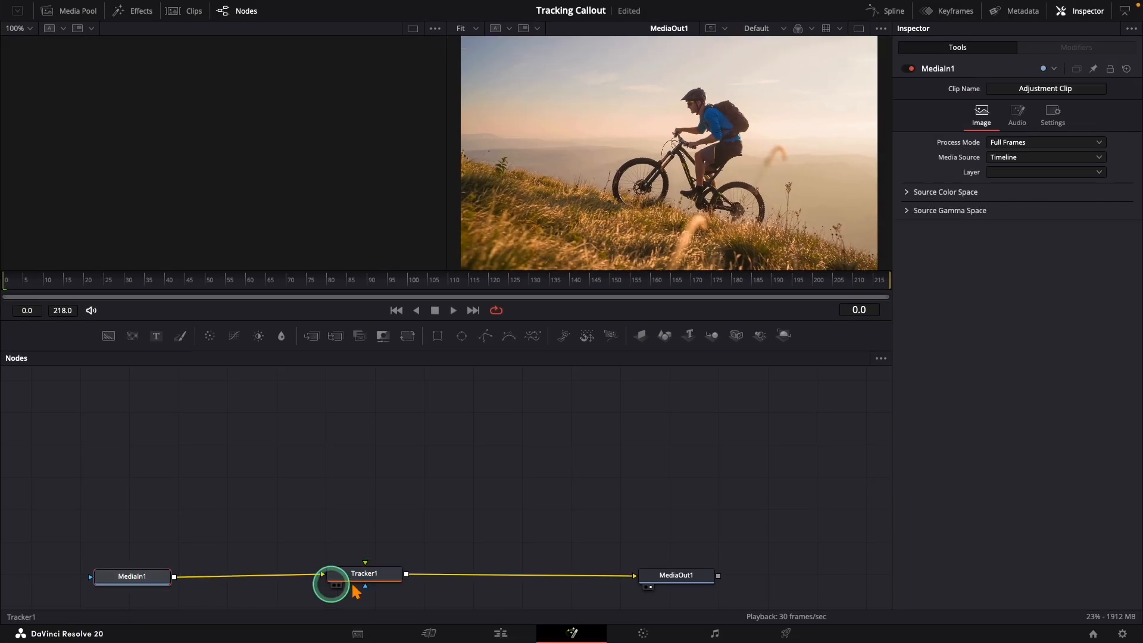
{"action": "left_click_drag", "start_coordinate": [687, 582], "coordinate": [712, 578]}
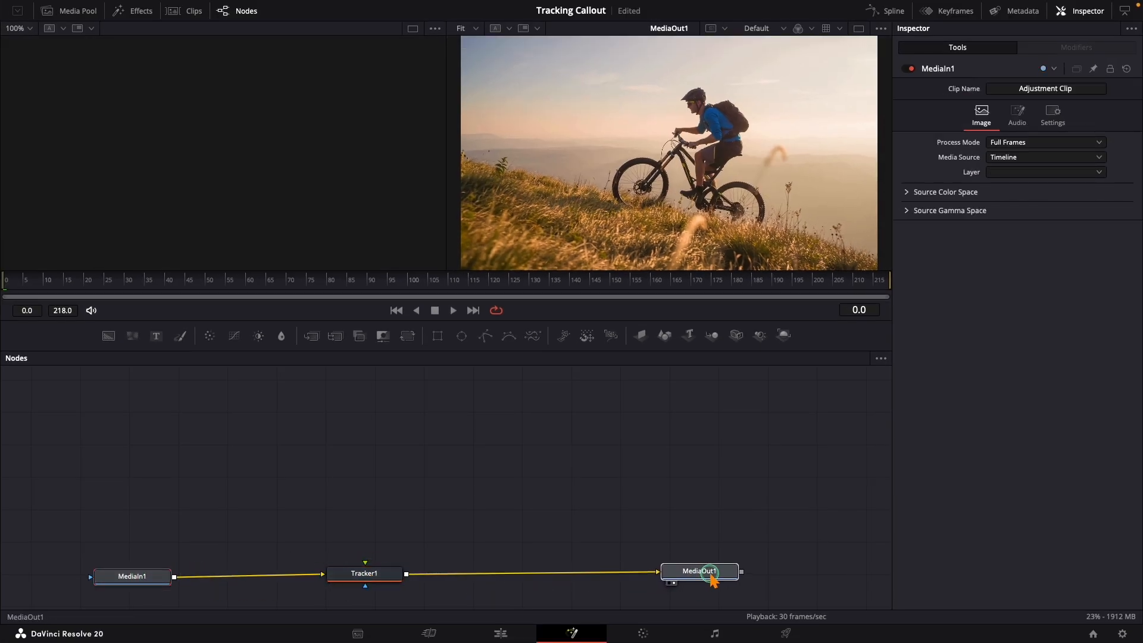
{"action": "left_click", "coordinate": [389, 579]}
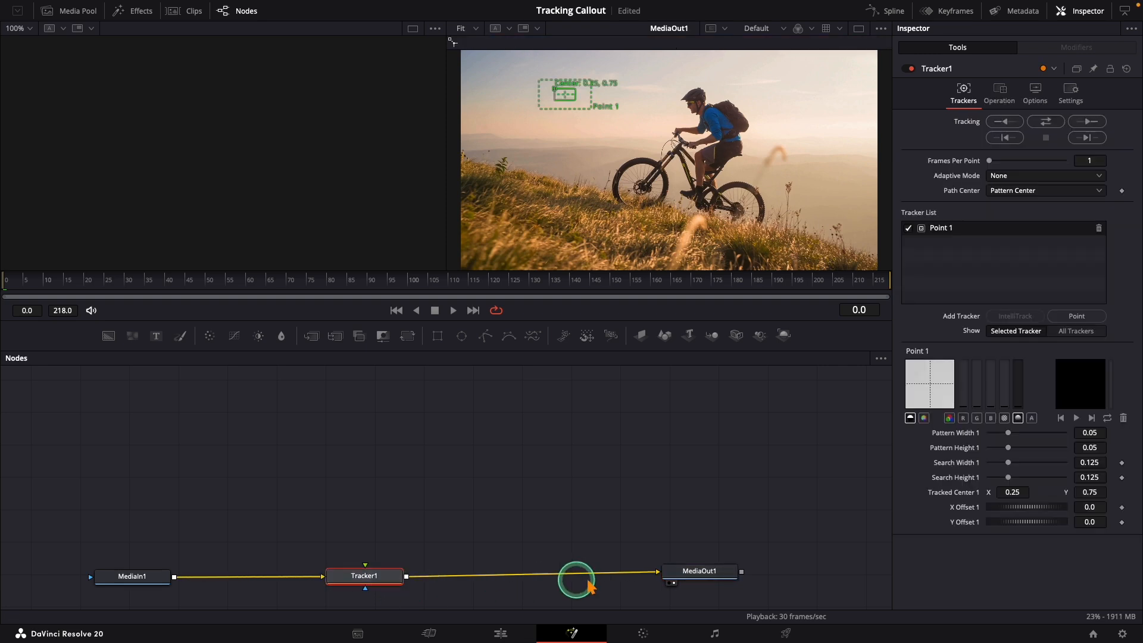
{"action": "left_click_drag", "start_coordinate": [701, 575], "coordinate": [707, 586]}
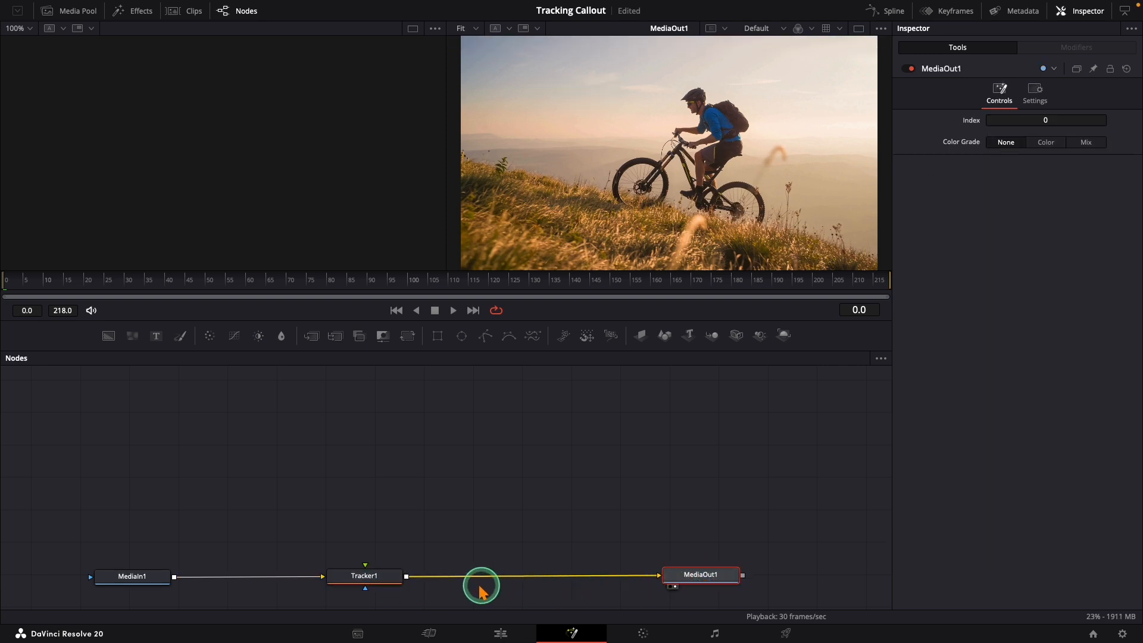
{"action": "left_click", "coordinate": [375, 577]}
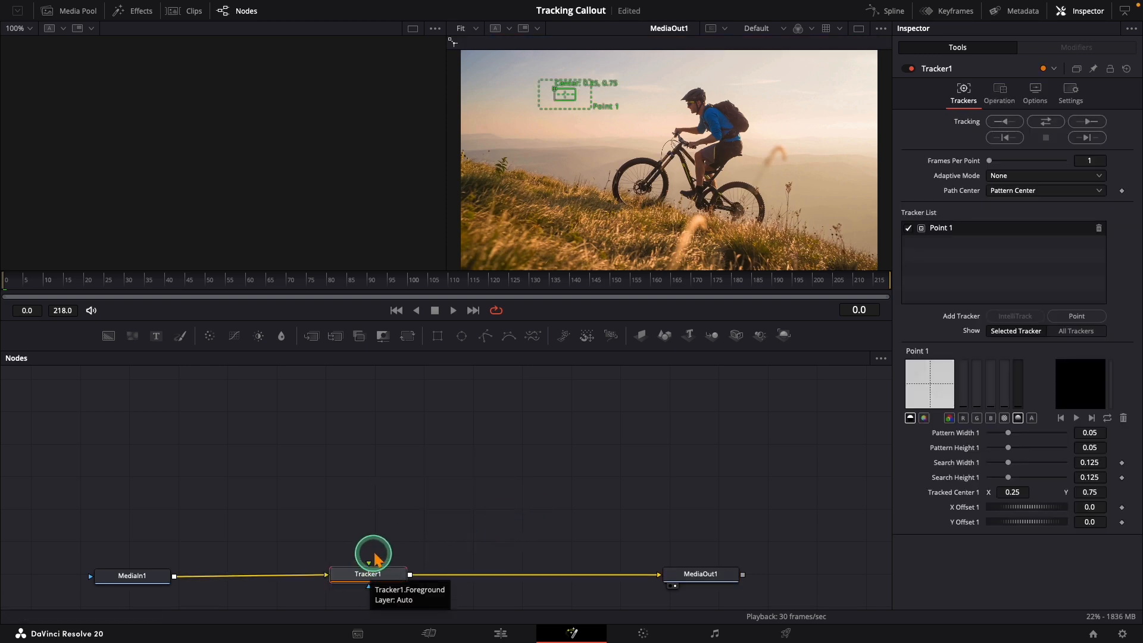
Add a Background node masked by an Ellipse node above the tracker row and show the Background in the first viewer
{"action": "left_click_drag", "start_coordinate": [461, 336], "coordinate": [225, 391]}
{"action": "left_click_drag", "start_coordinate": [110, 337], "coordinate": [225, 429]}
{"action": "left_click_drag", "start_coordinate": [263, 394], "coordinate": [191, 436]}
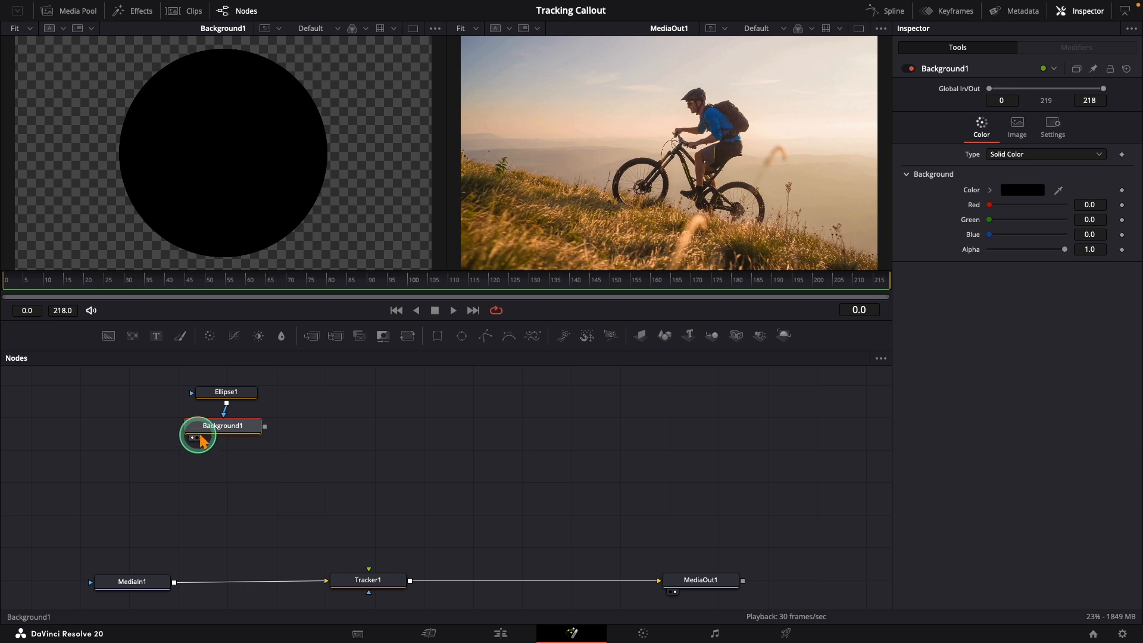
Set the Background1 color to the Cyan preset
{"action": "left_click", "coordinate": [1021, 191]}
{"action": "left_click", "coordinate": [798, 172]}
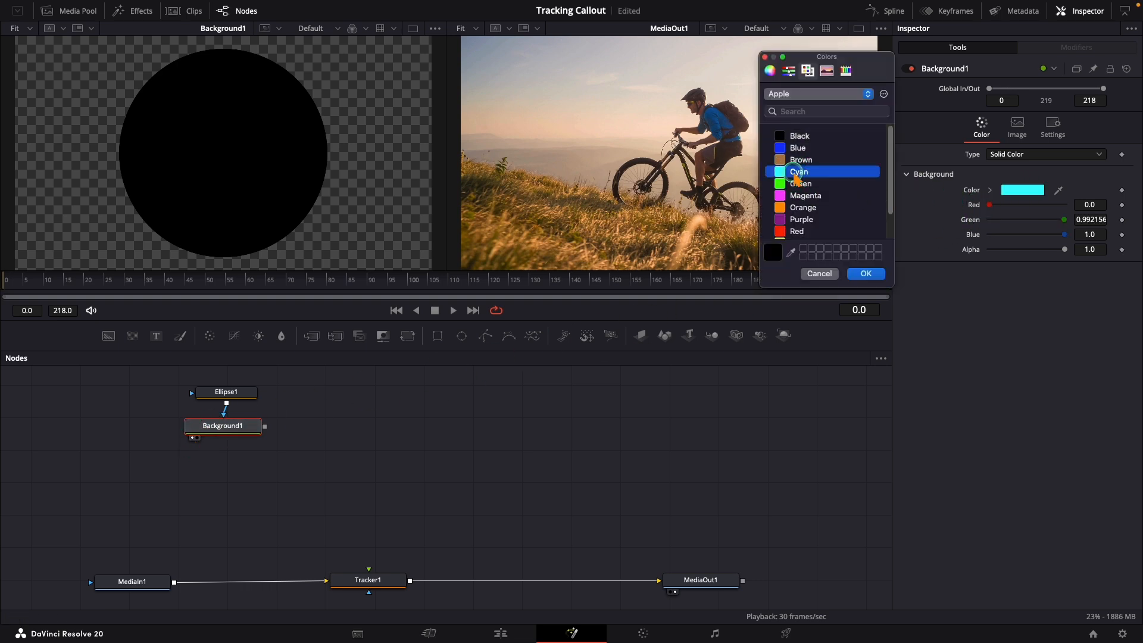
{"action": "left_click", "coordinate": [866, 273]}
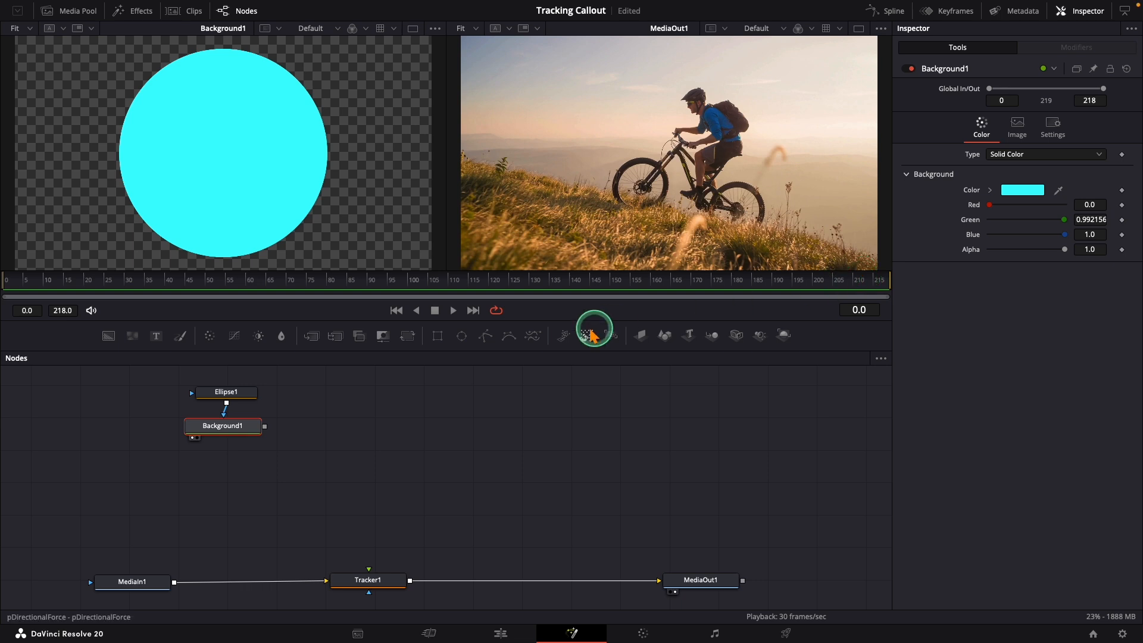
Shrink the width and height of Ellipse1 so that the circle is a tiny dot
{"action": "left_click", "coordinate": [230, 392]}
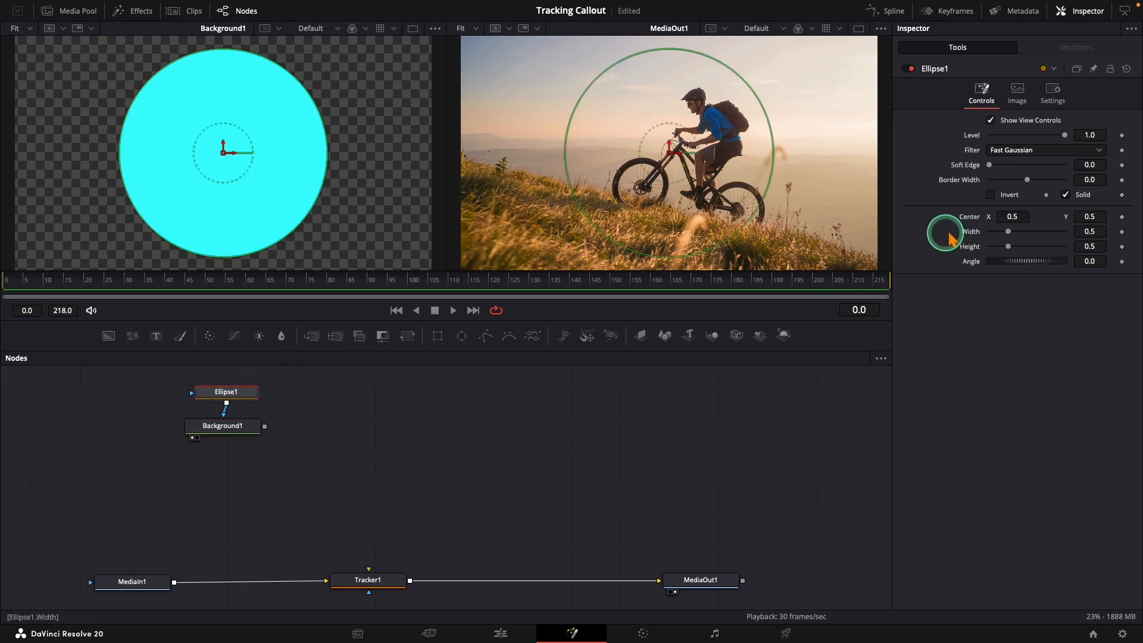
{"action": "left_click_drag", "start_coordinate": [1008, 231], "coordinate": [1025, 248]}
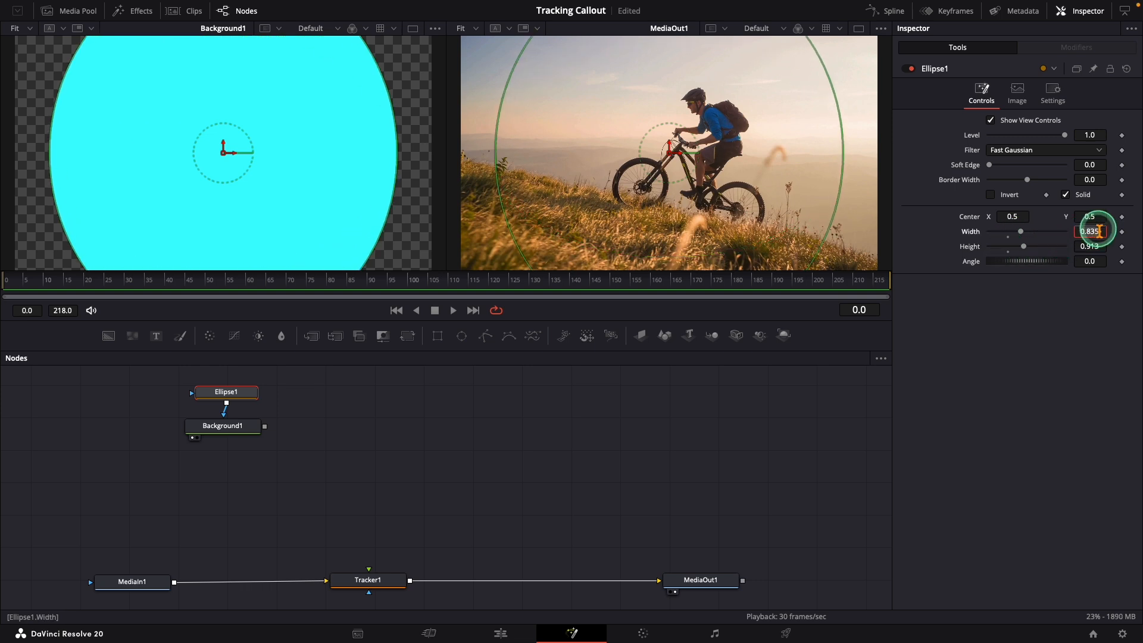
{"action": "type", "text": "0."}
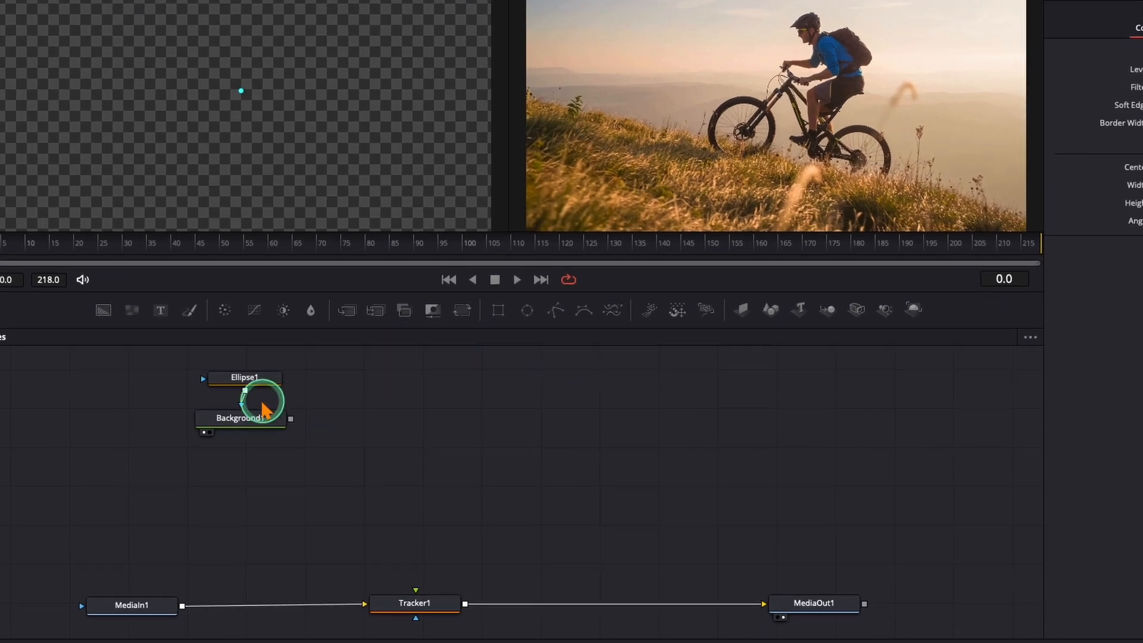
Add a Transform node after Background1 and place it directly beneath that node
{"action": "left_click", "coordinate": [232, 422]}
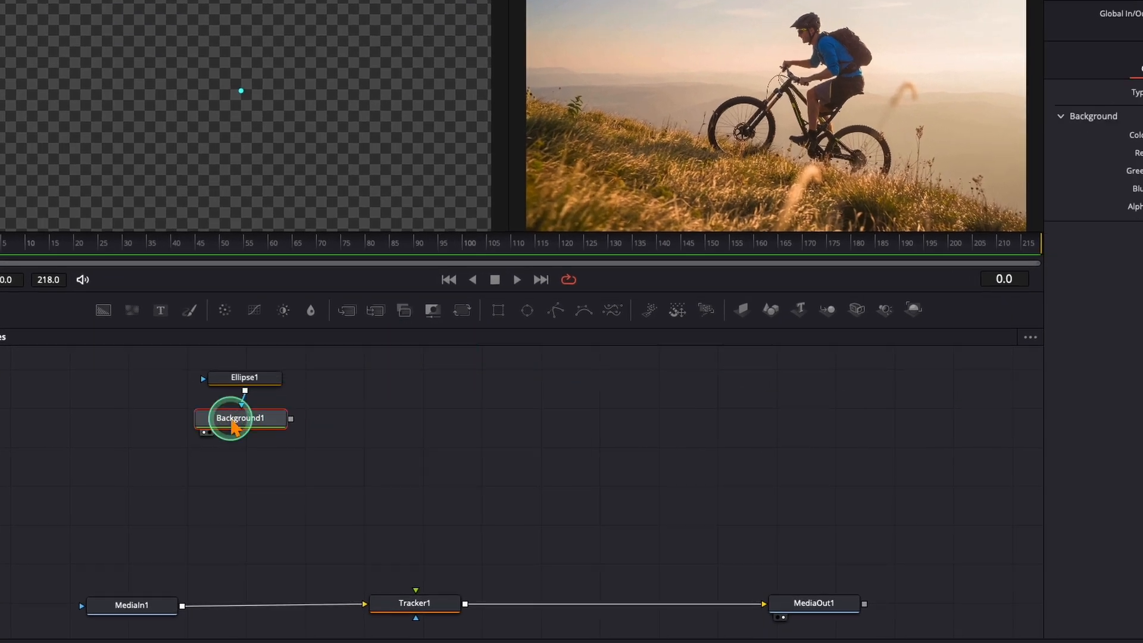
{"action": "left_click", "coordinate": [463, 321]}
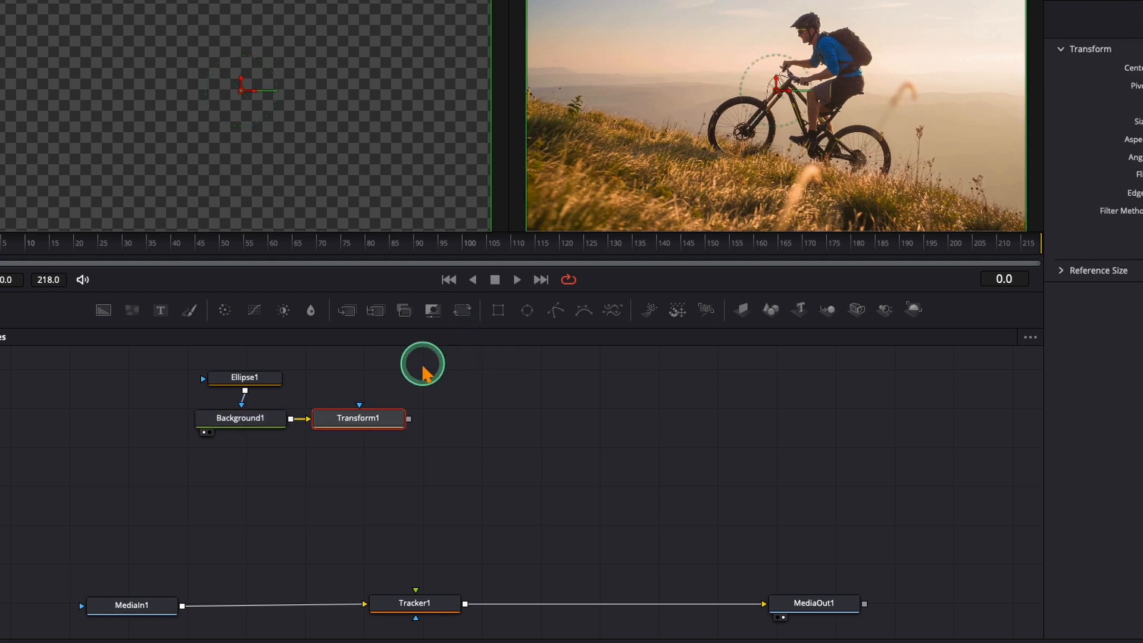
{"action": "left_click_drag", "start_coordinate": [375, 417], "coordinate": [240, 460]}
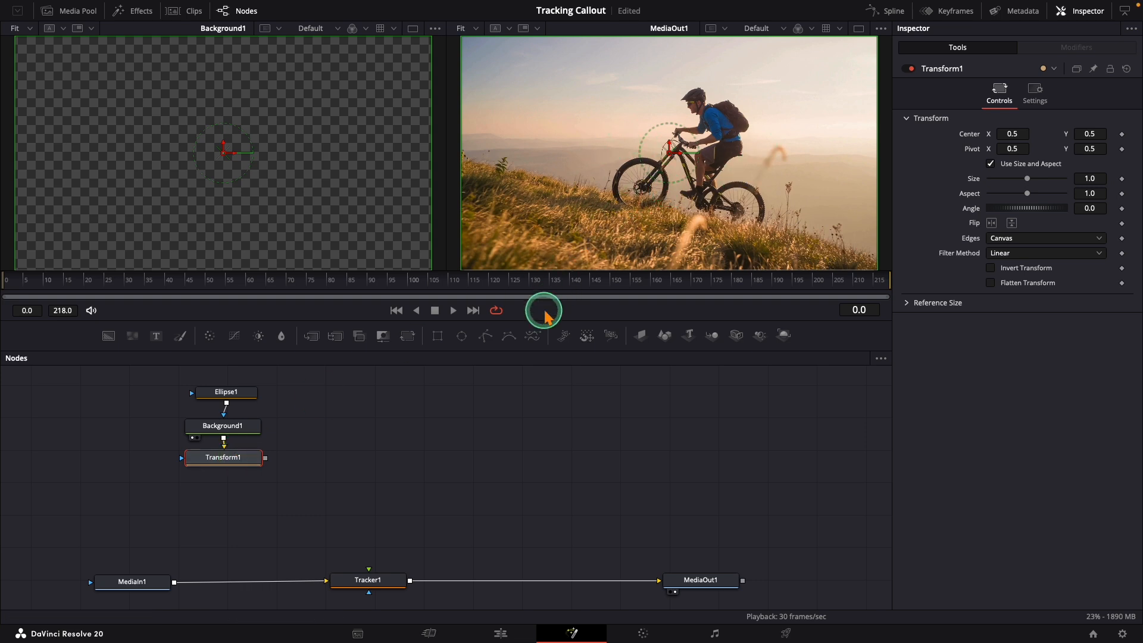
{"action": "left_click_drag", "start_coordinate": [526, 544], "coordinate": [303, 619]}
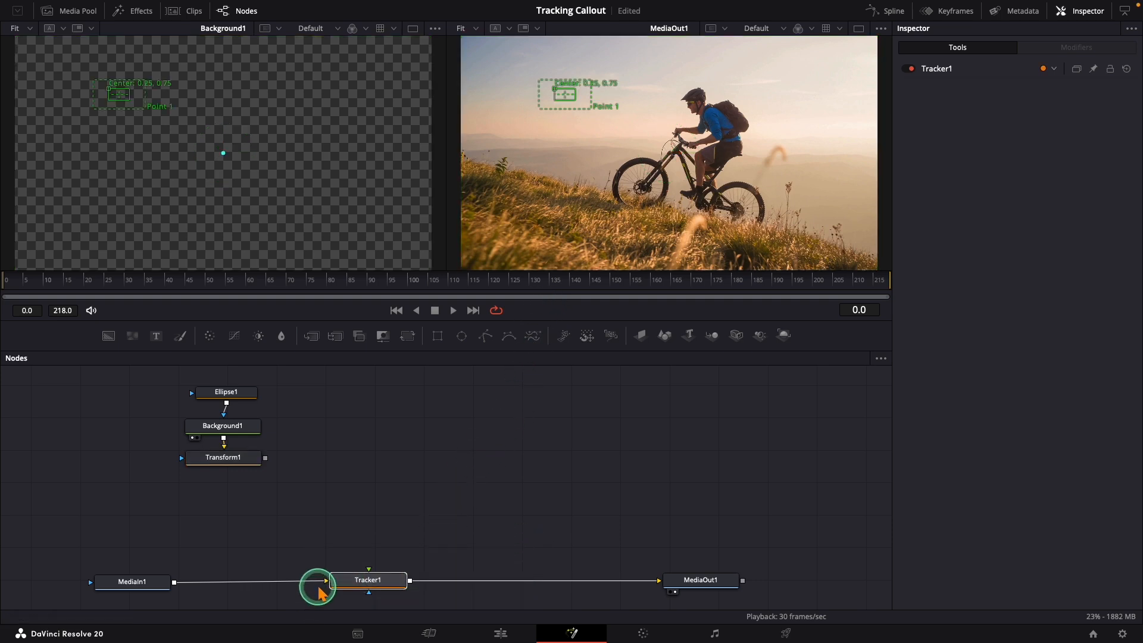
{"action": "left_click", "coordinate": [331, 505]}
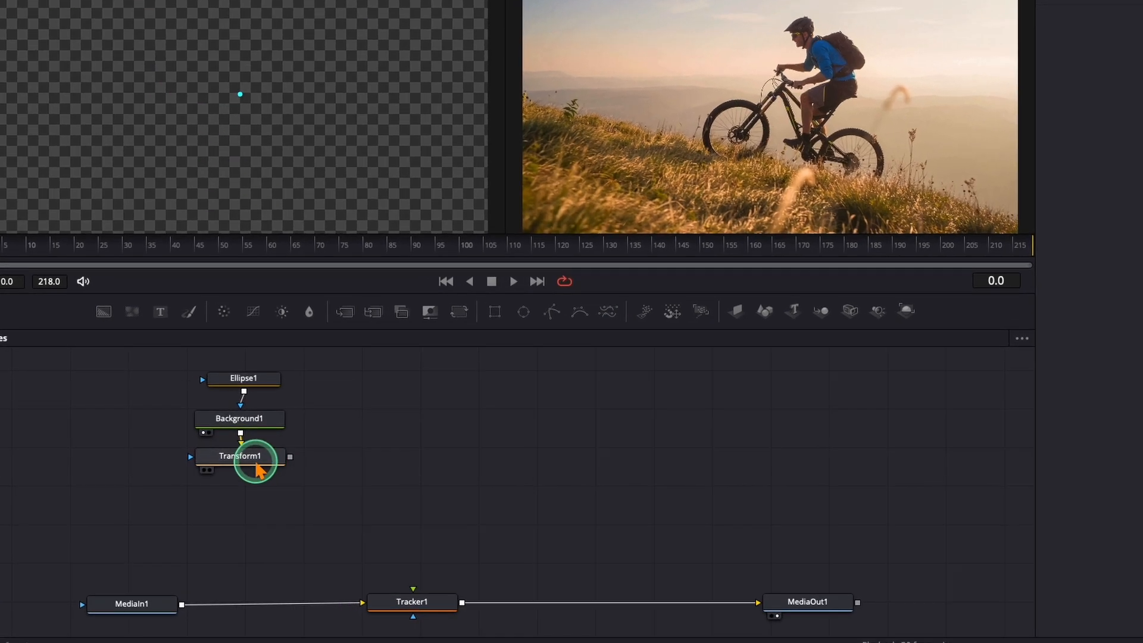
Add a Merge node after Transform1, connect its output to Tracker1's foreground input and place it between the two branches
{"action": "left_click", "coordinate": [231, 462]}
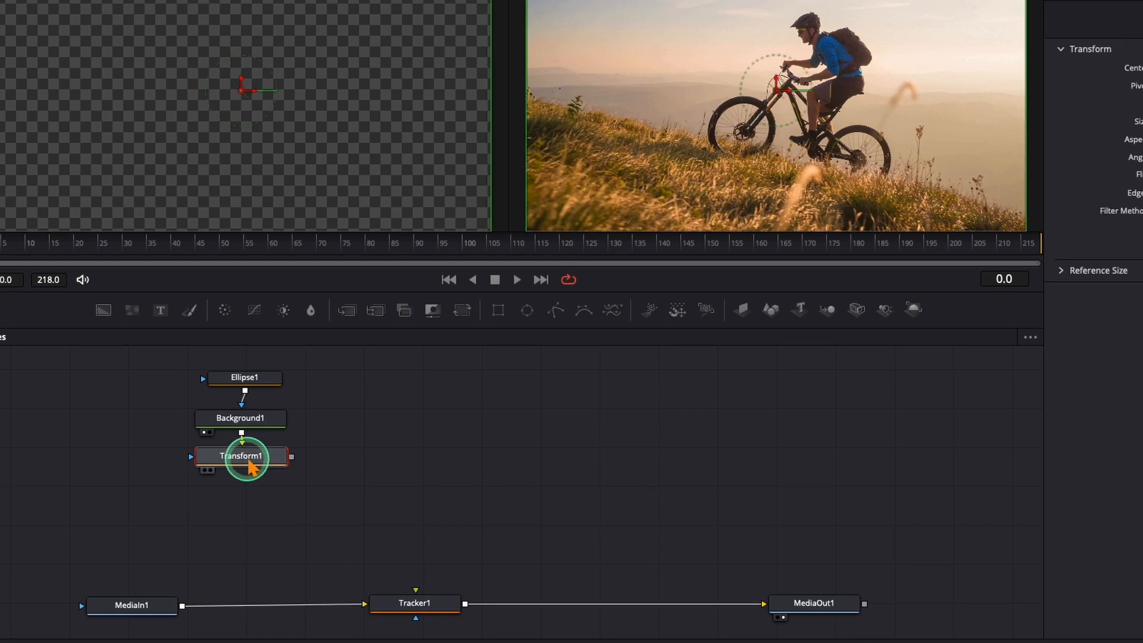
{"action": "left_click", "coordinate": [348, 327]}
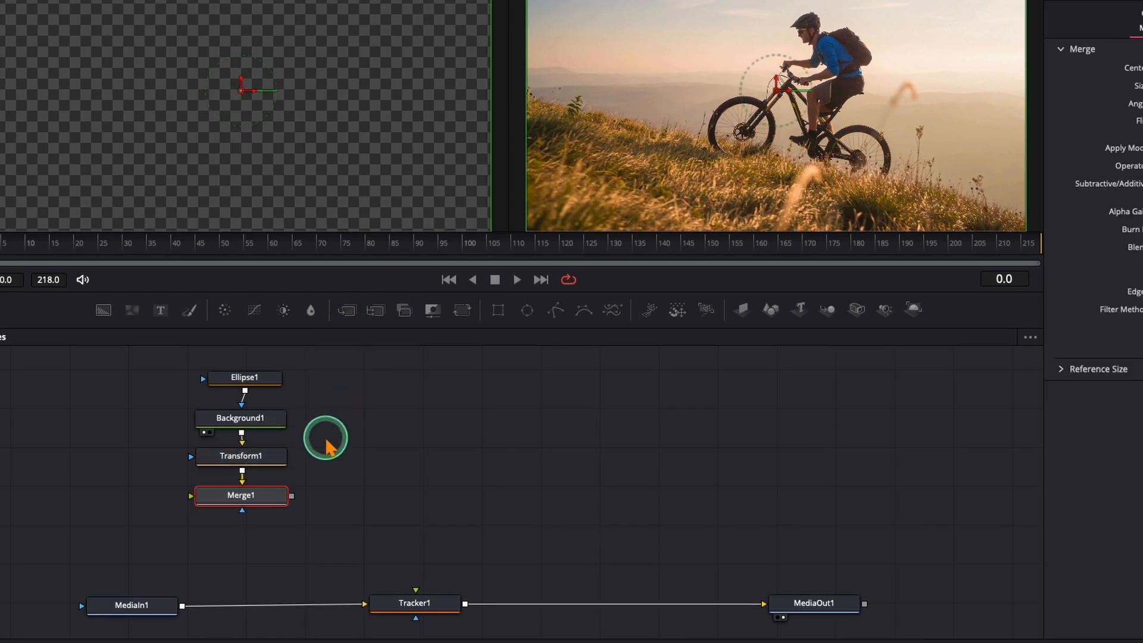
{"action": "left_click_drag", "start_coordinate": [292, 495], "coordinate": [414, 593]}
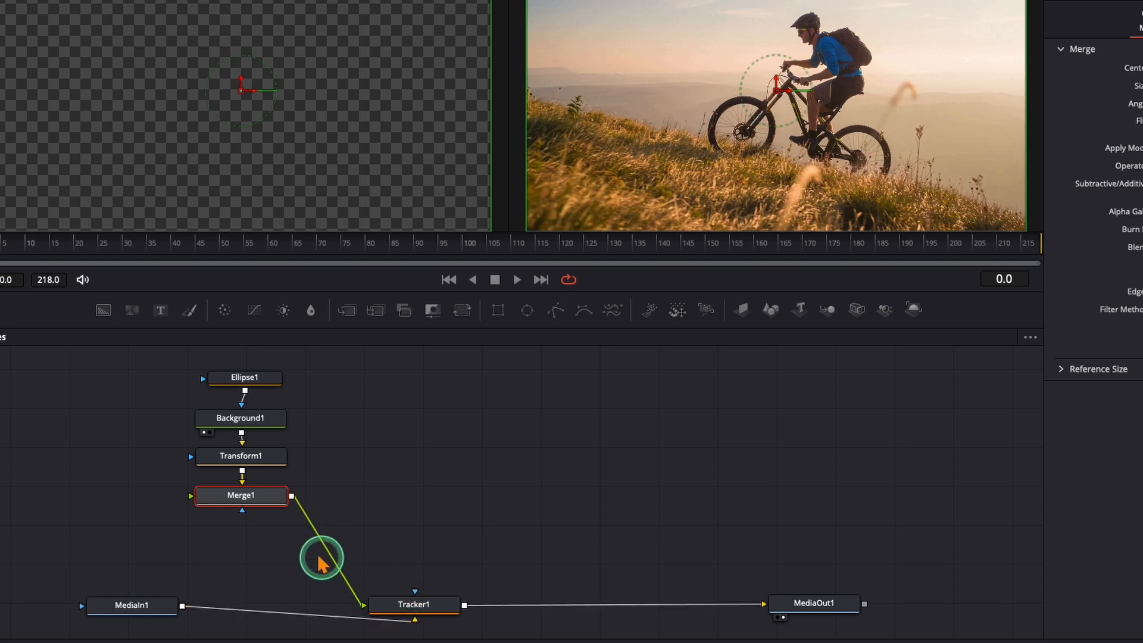
{"action": "left_click_drag", "start_coordinate": [250, 505], "coordinate": [346, 509]}
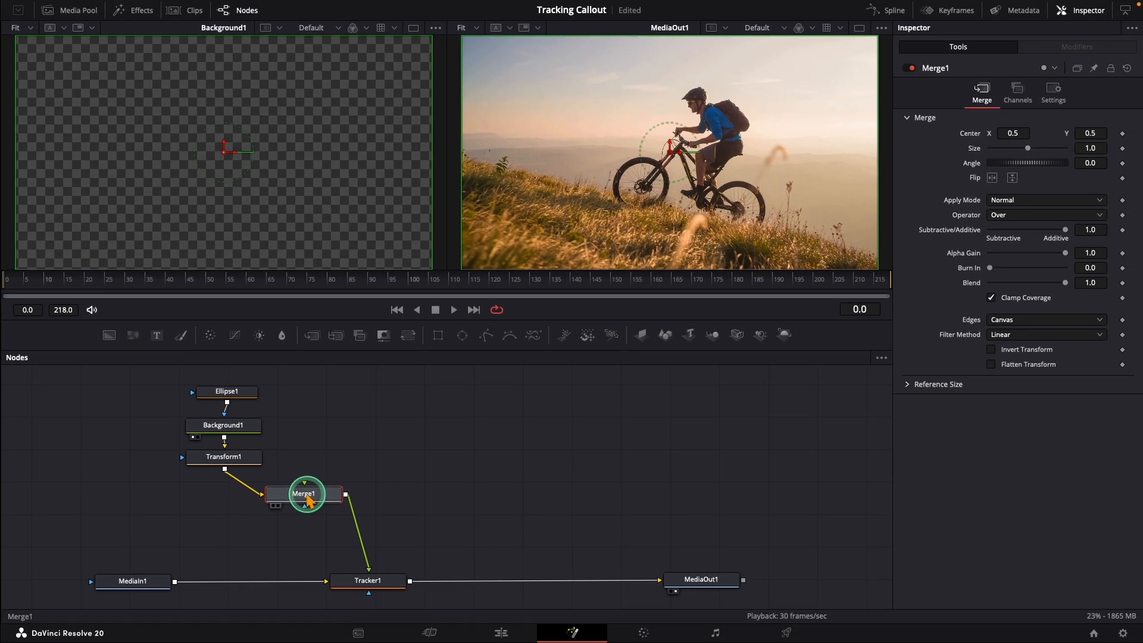
{"action": "left_click", "coordinate": [430, 441]}
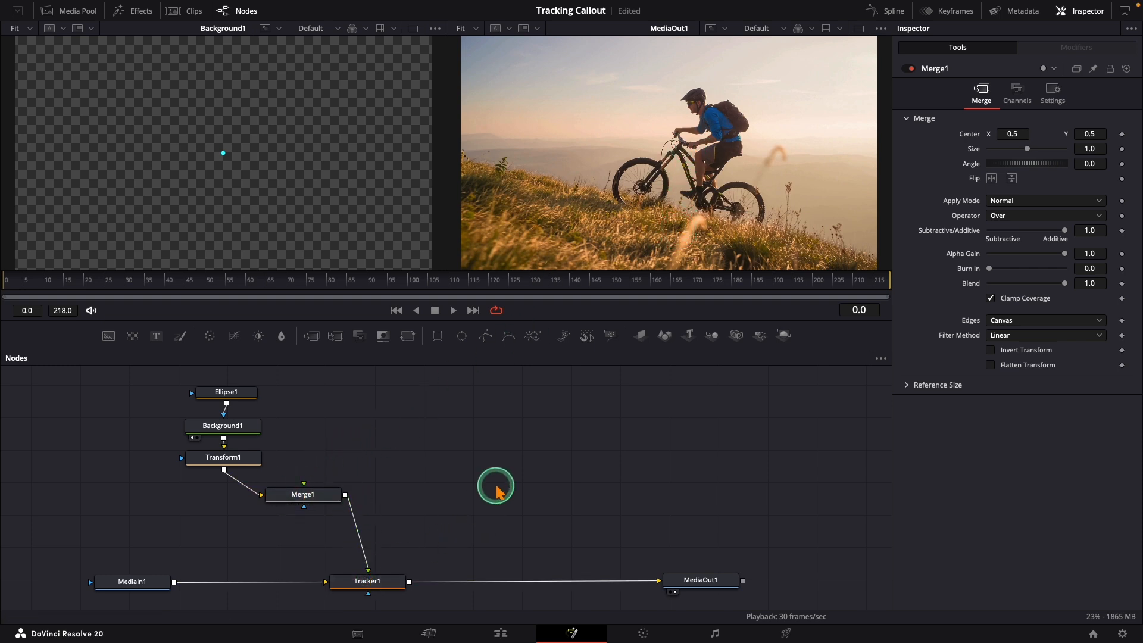
Set the operation of Tracker1 to Match Move
{"action": "left_click", "coordinate": [381, 582]}
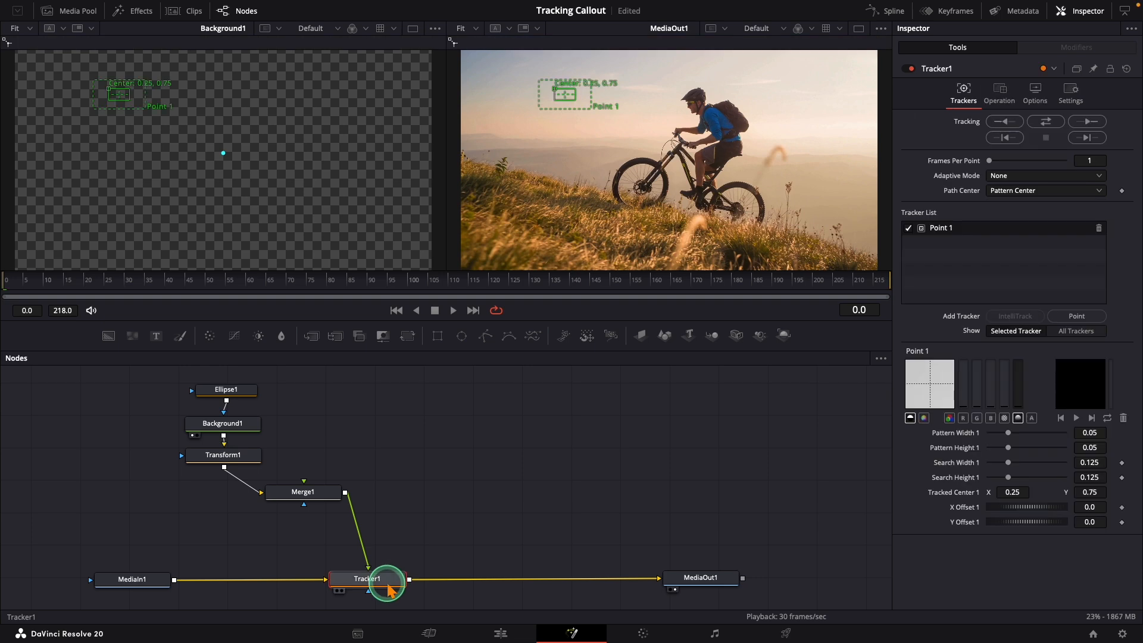
{"action": "left_click", "coordinate": [995, 90]}
{"action": "left_click", "coordinate": [1009, 122]}
{"action": "left_click", "coordinate": [1012, 150]}
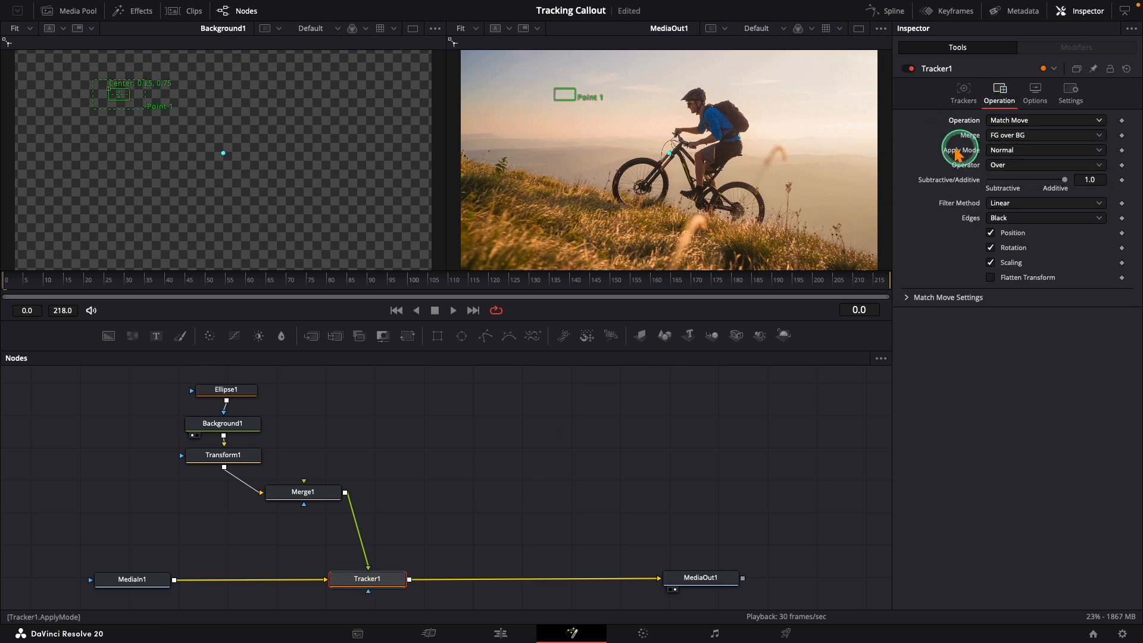
Move the dot onto the cyclist's helmet with Transform1, placing its center at about X 0.564, Y 0.759
{"action": "left_click", "coordinate": [223, 455]}
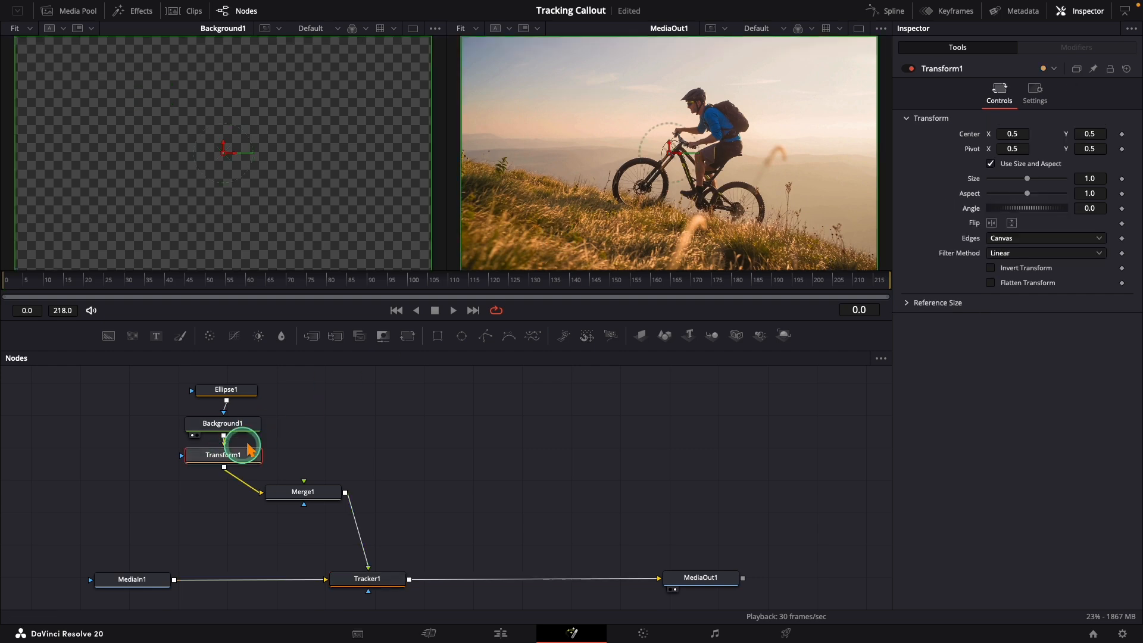
{"action": "left_click_drag", "start_coordinate": [669, 152], "coordinate": [696, 91]}
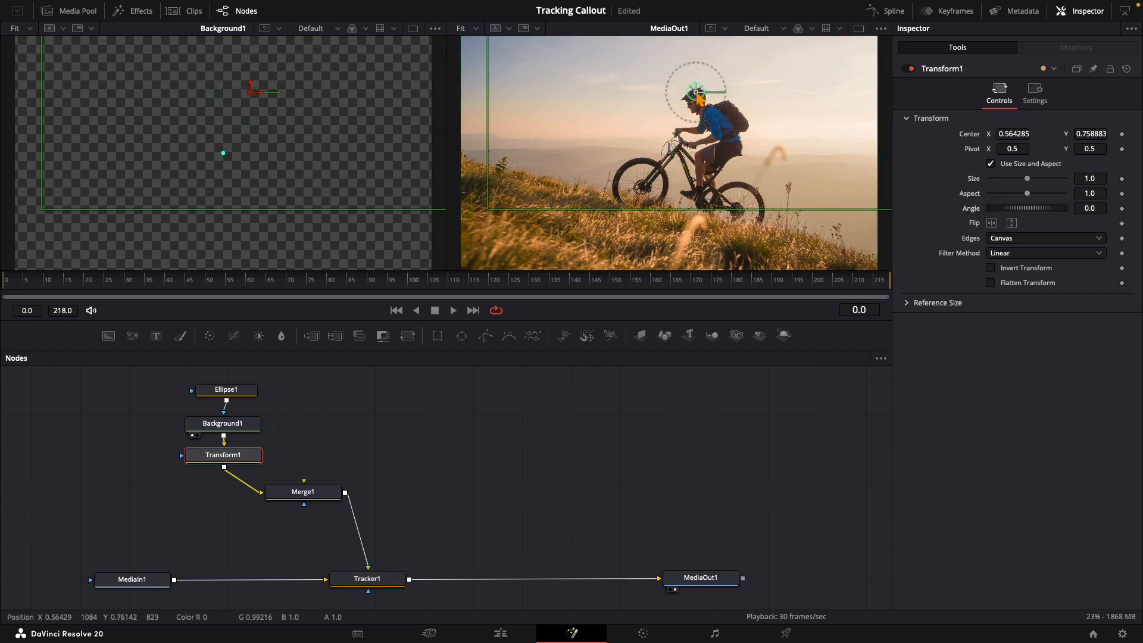
{"action": "left_click", "coordinate": [605, 391]}
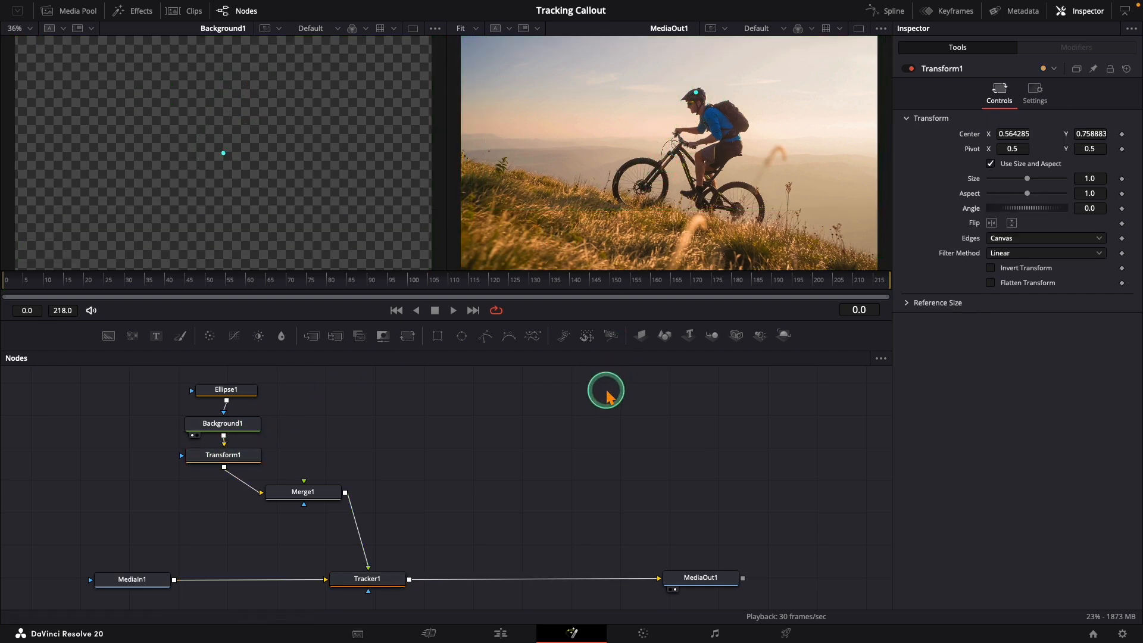
Add a second Background node masked by a Polygon node beside the ellipse branch and show it in the first viewer
{"action": "left_click_drag", "start_coordinate": [483, 343], "coordinate": [383, 390]}
{"action": "left_click_drag", "start_coordinate": [111, 336], "coordinate": [386, 423]}
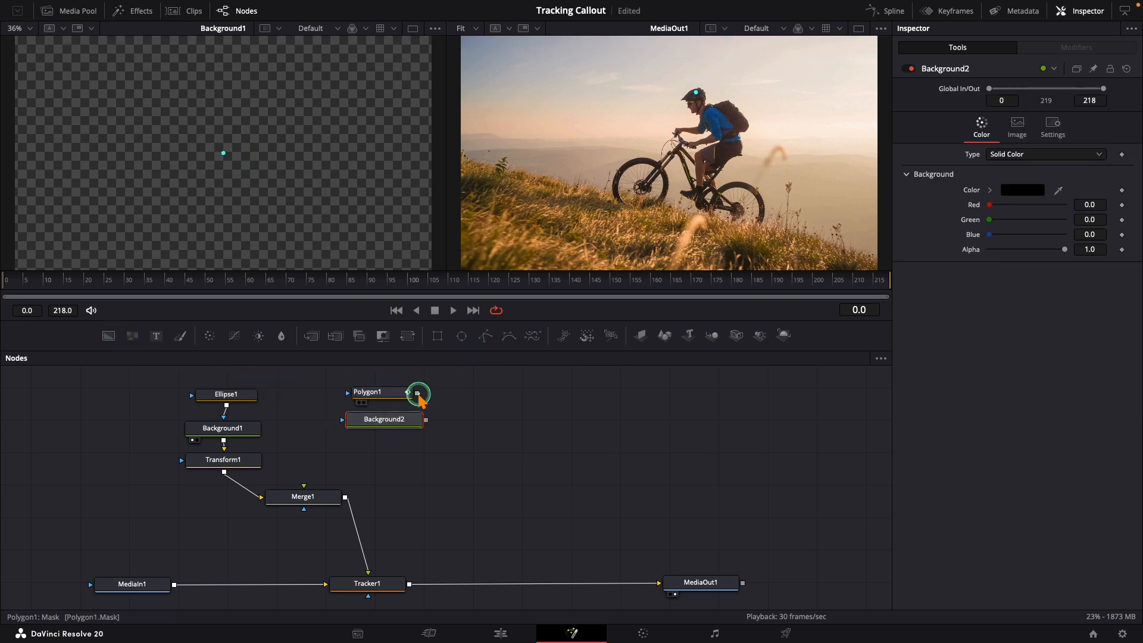
{"action": "left_click", "coordinate": [356, 431]}
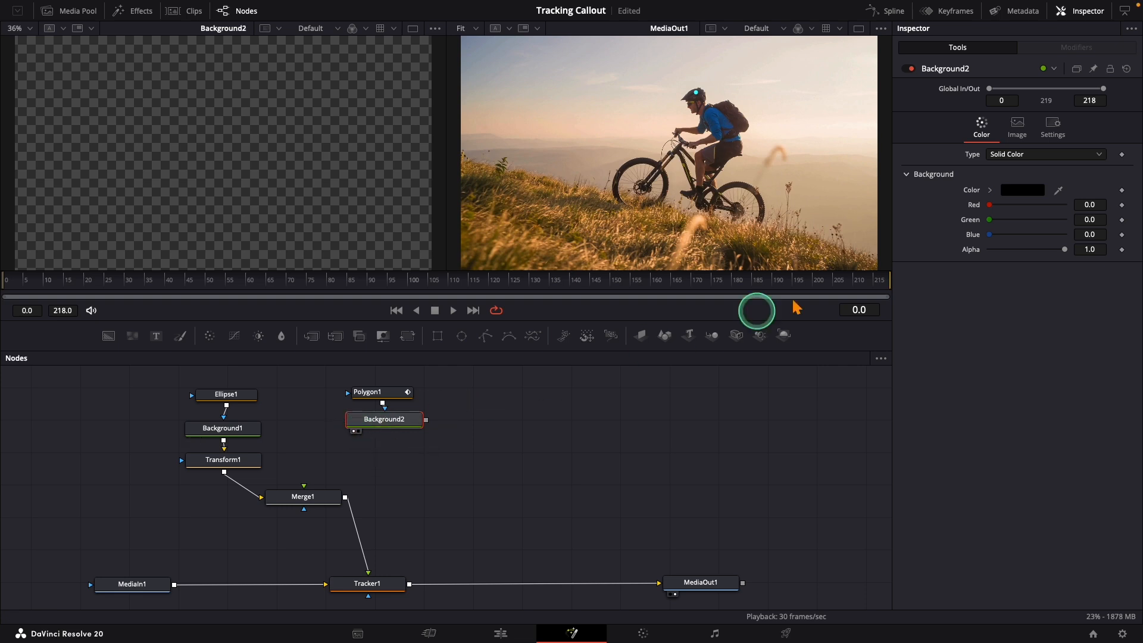
Set the color of Background2 to Cyan from the Apple color list
{"action": "left_click", "coordinate": [1022, 190]}
{"action": "left_click", "coordinate": [799, 173]}
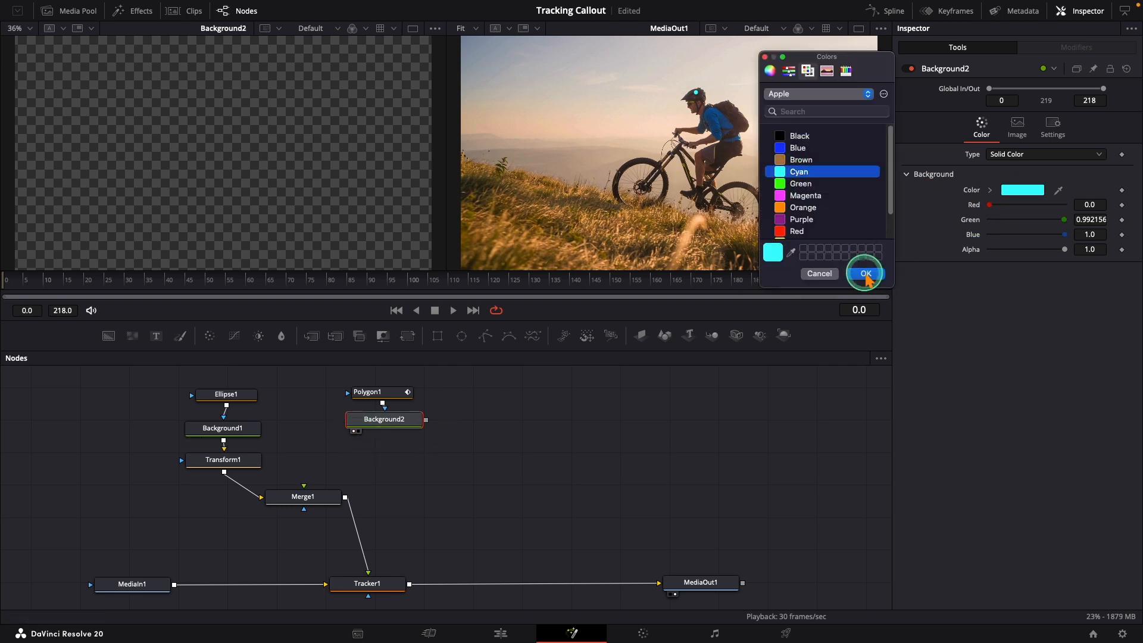
{"action": "left_click", "coordinate": [866, 273]}
Draw an open callout line in Polygon1, a short rising diagonal followed by a horizontal segment, with a border width of 0.006
{"action": "left_click", "coordinate": [381, 392]}
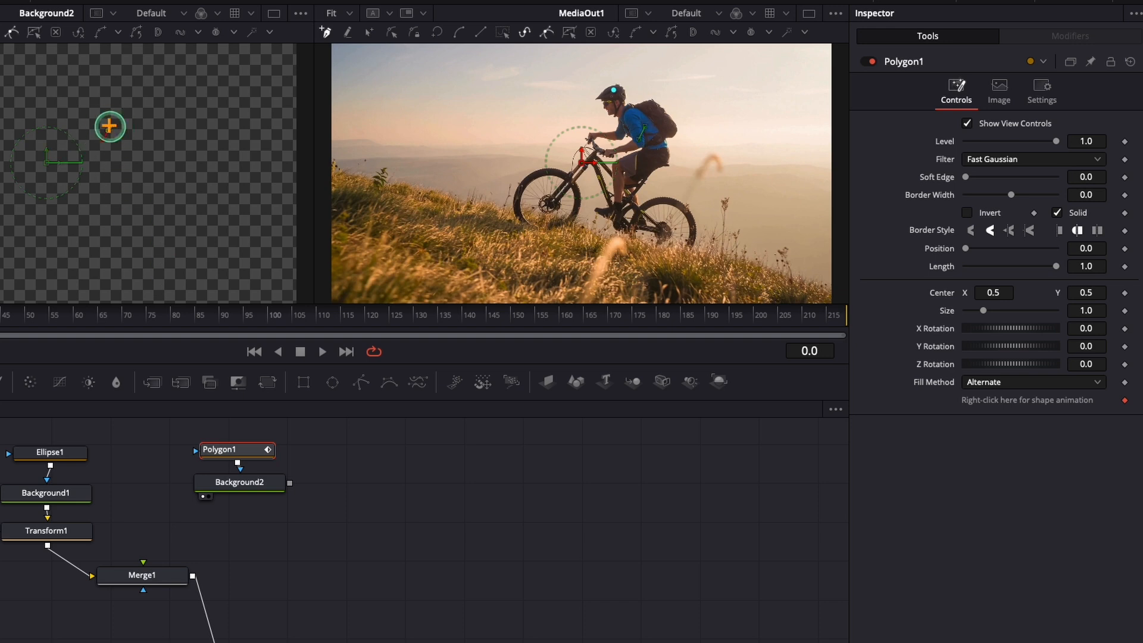
{"action": "left_click", "coordinate": [170, 125]}
{"action": "left_click", "coordinate": [1104, 196]}
{"action": "type", "text": "06"}
{"action": "key", "text": "Tab"}
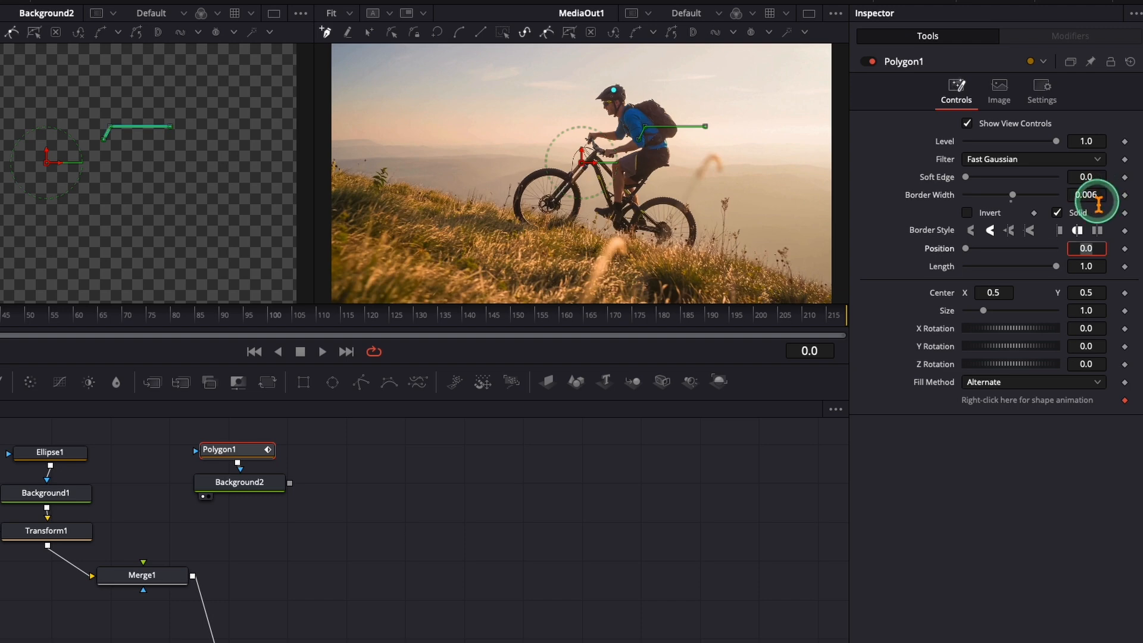
{"action": "left_click", "coordinate": [827, 457]}
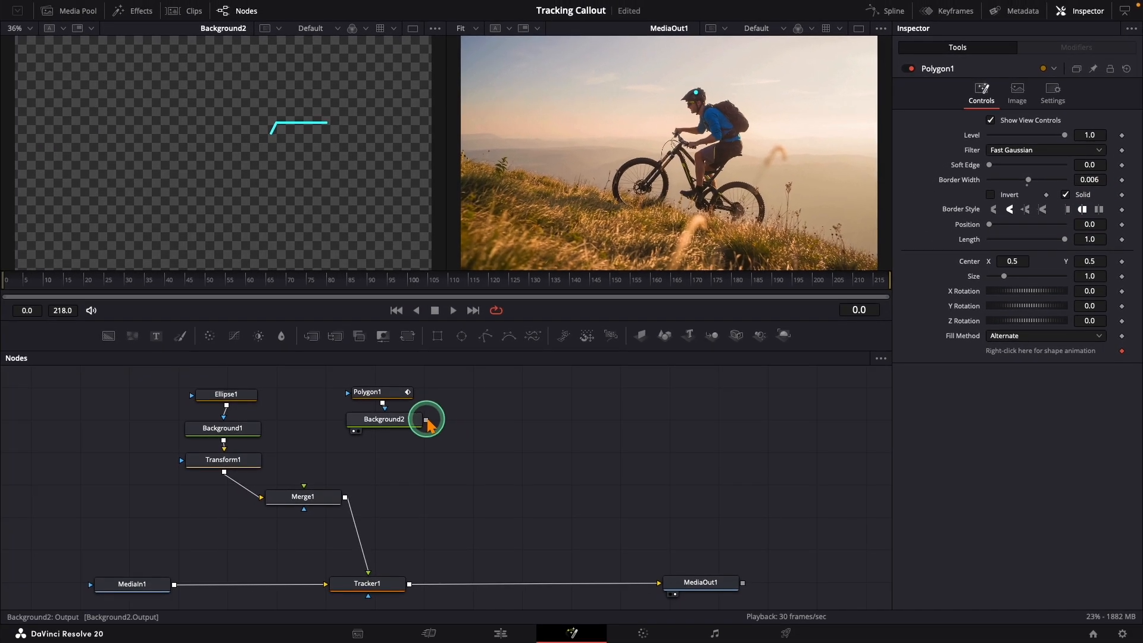
Connect Background2 to Merge1's foreground input and move Tracker1 directly beneath Merge1
{"action": "left_click_drag", "start_coordinate": [426, 420], "coordinate": [391, 460]}
{"action": "left_click_drag", "start_coordinate": [311, 484], "coordinate": [307, 493]}
{"action": "left_click_drag", "start_coordinate": [378, 575], "coordinate": [316, 584]}
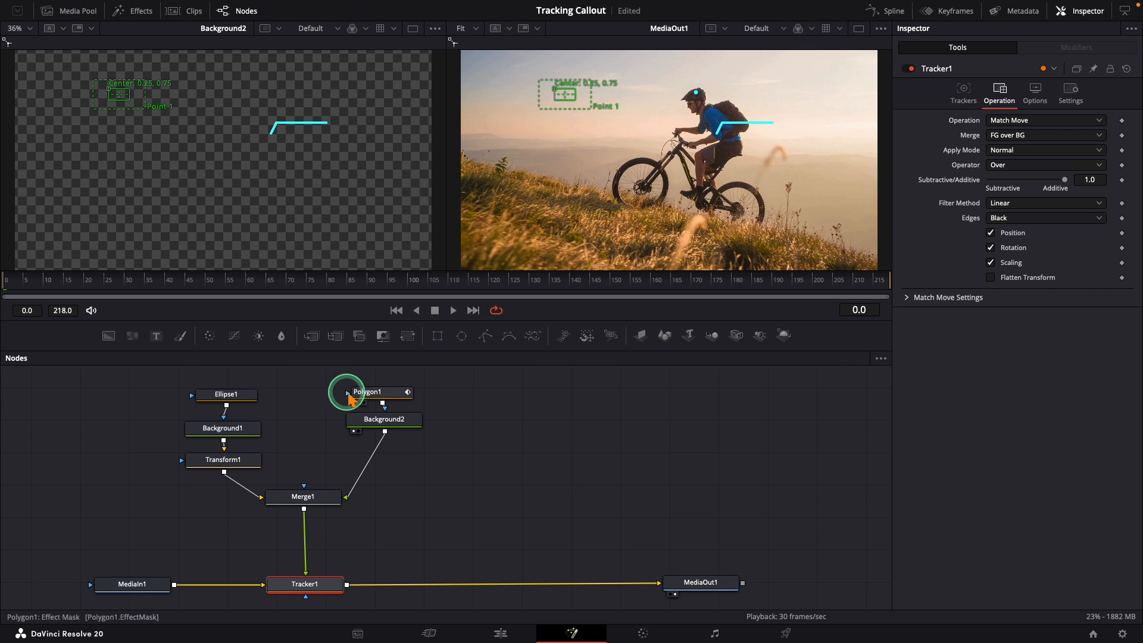
Move the Polygon1 line so its lower end meets the helmet dot, placing its center at about X 0.459, Y 0.673
{"action": "left_click", "coordinate": [370, 399]}
{"action": "left_click_drag", "start_coordinate": [670, 157], "coordinate": [652, 115]}
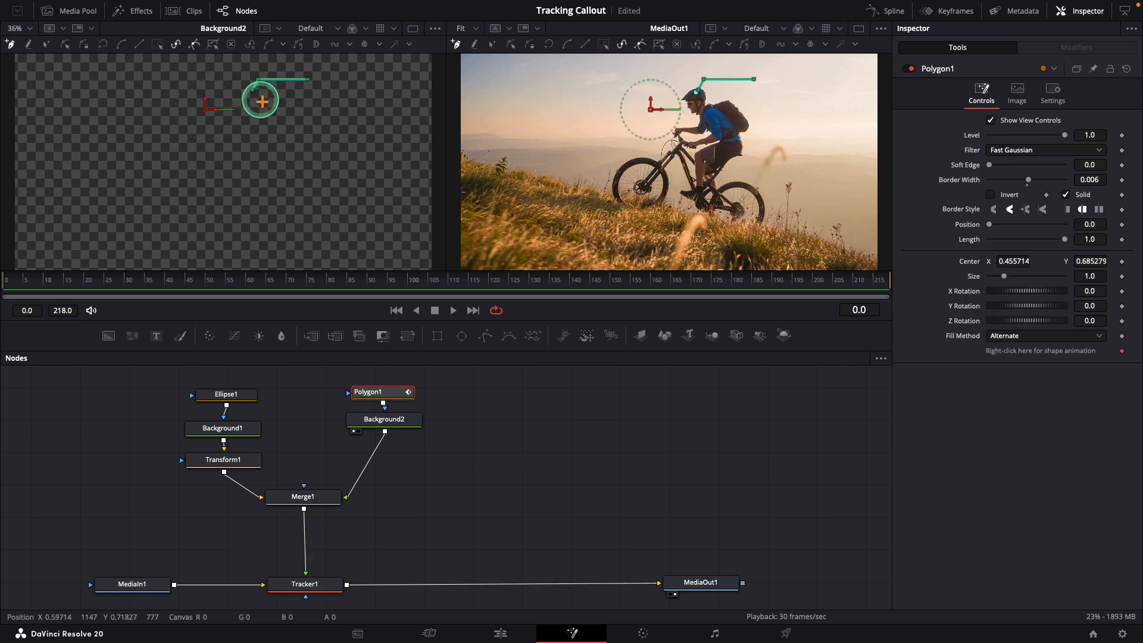
{"action": "left_click_drag", "start_coordinate": [649, 106], "coordinate": [654, 117]}
{"action": "left_click", "coordinate": [636, 385]}
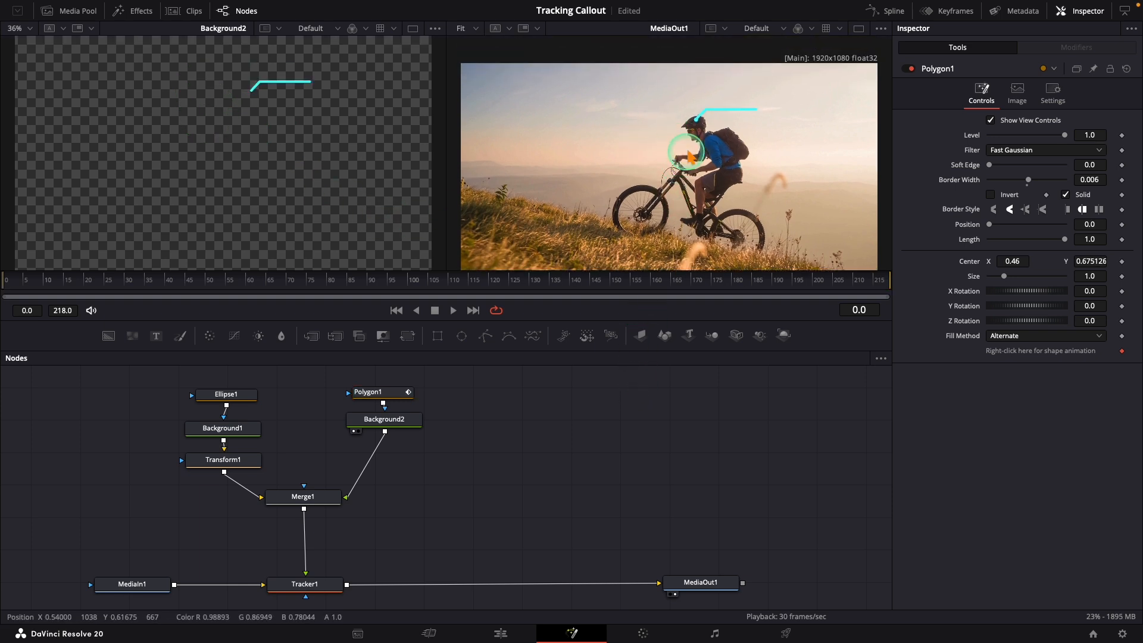
{"action": "scroll", "coordinate": [684, 158], "scroll_direction": "up", "scroll_amount": 3}
{"action": "left_click", "coordinate": [386, 391]}
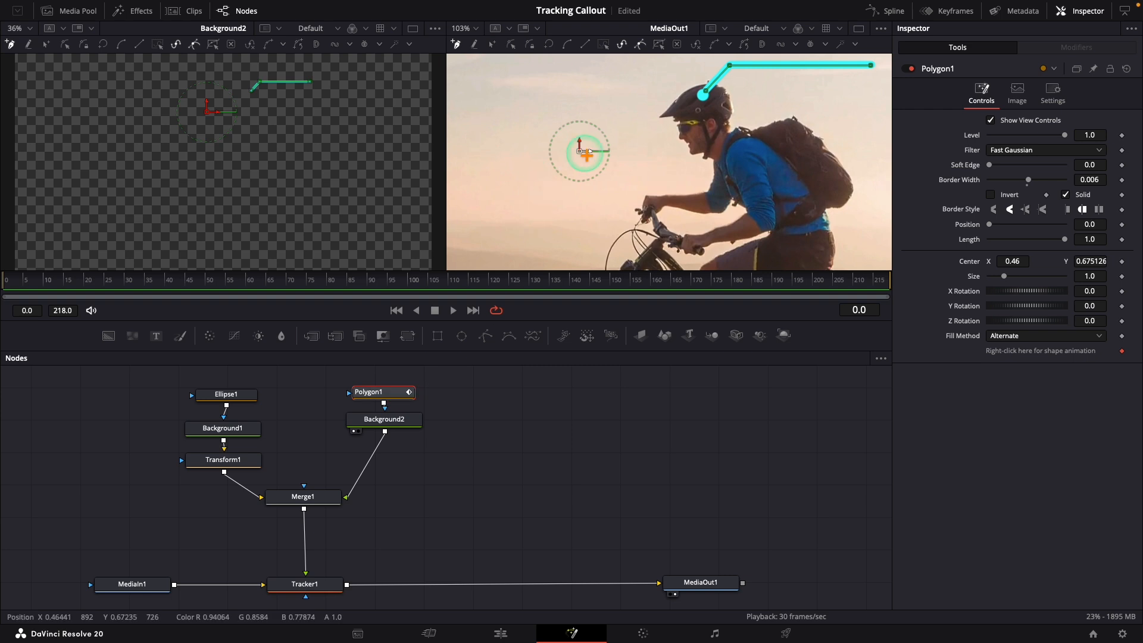
{"action": "left_click_drag", "start_coordinate": [585, 153], "coordinate": [585, 156]}
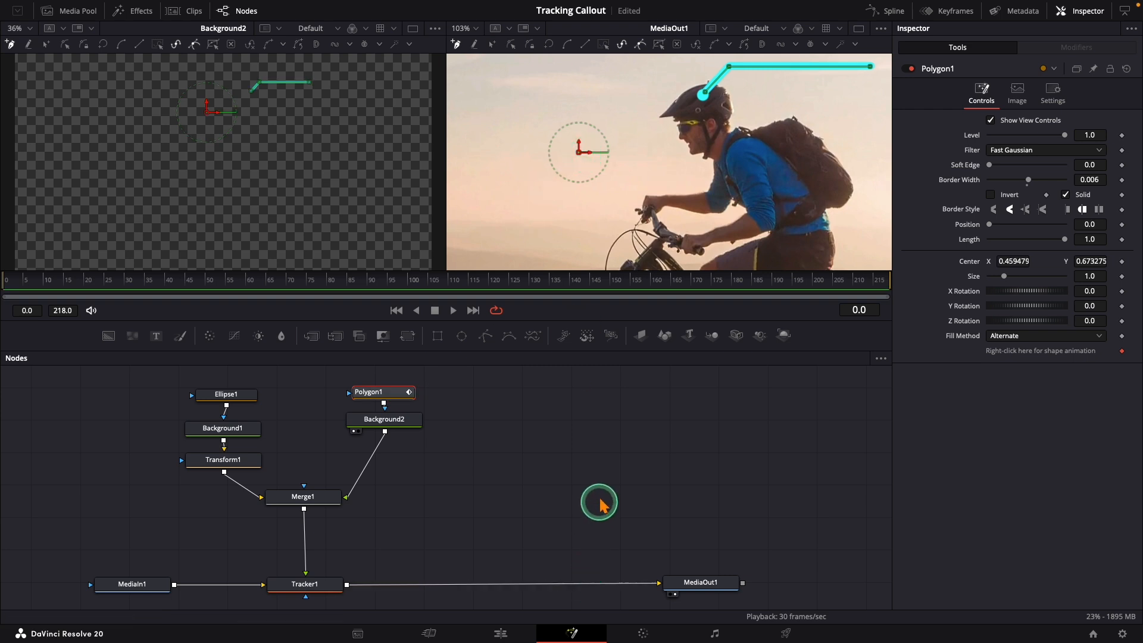
{"action": "left_click", "coordinate": [609, 444]}
{"action": "left_click", "coordinate": [473, 28]}
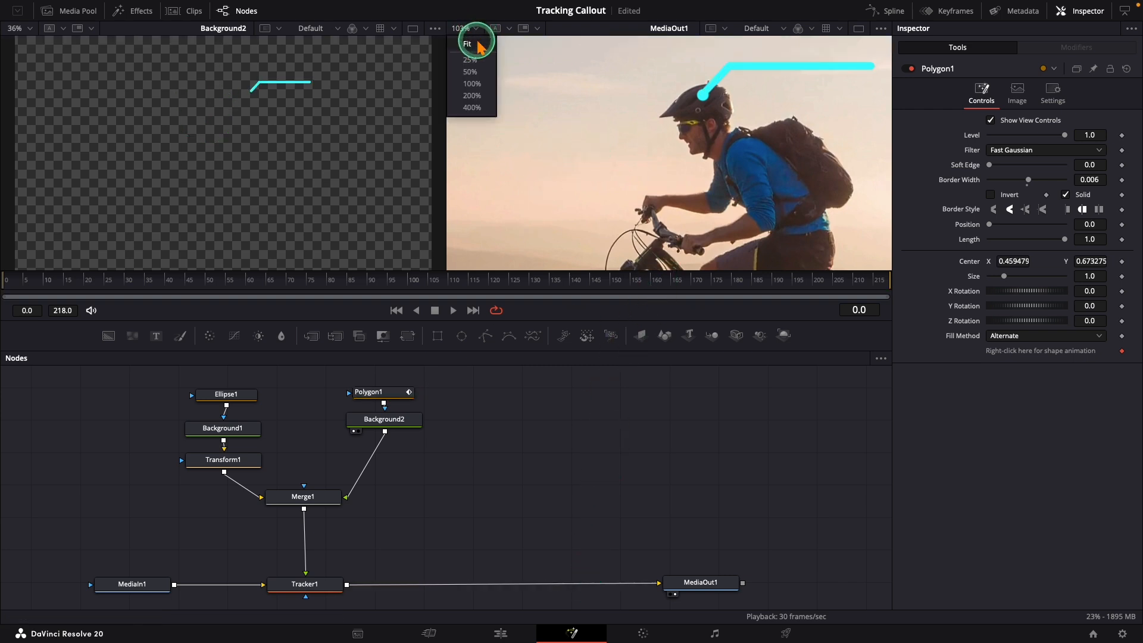
{"action": "left_click", "coordinate": [490, 78]}
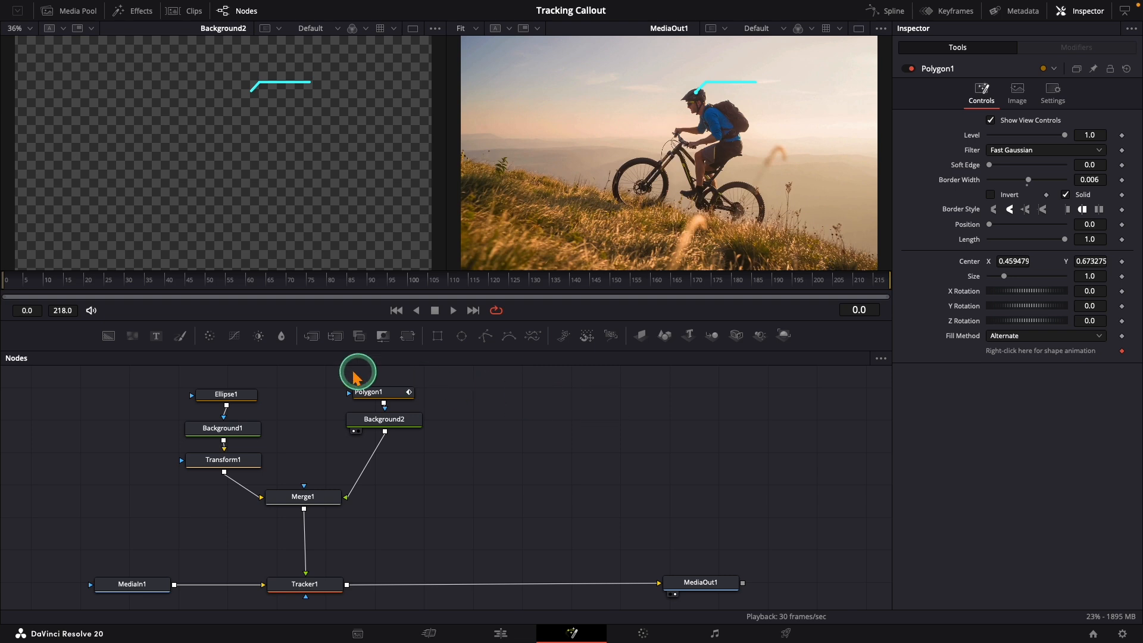
Add a Text node beside the polygon branch with the text "Speed:16 km/h"
{"action": "left_click_drag", "start_coordinate": [159, 337], "coordinate": [529, 411]}
{"action": "left_click", "coordinate": [928, 197]}
{"action": "type", "text": "Speed:16 km/h"}
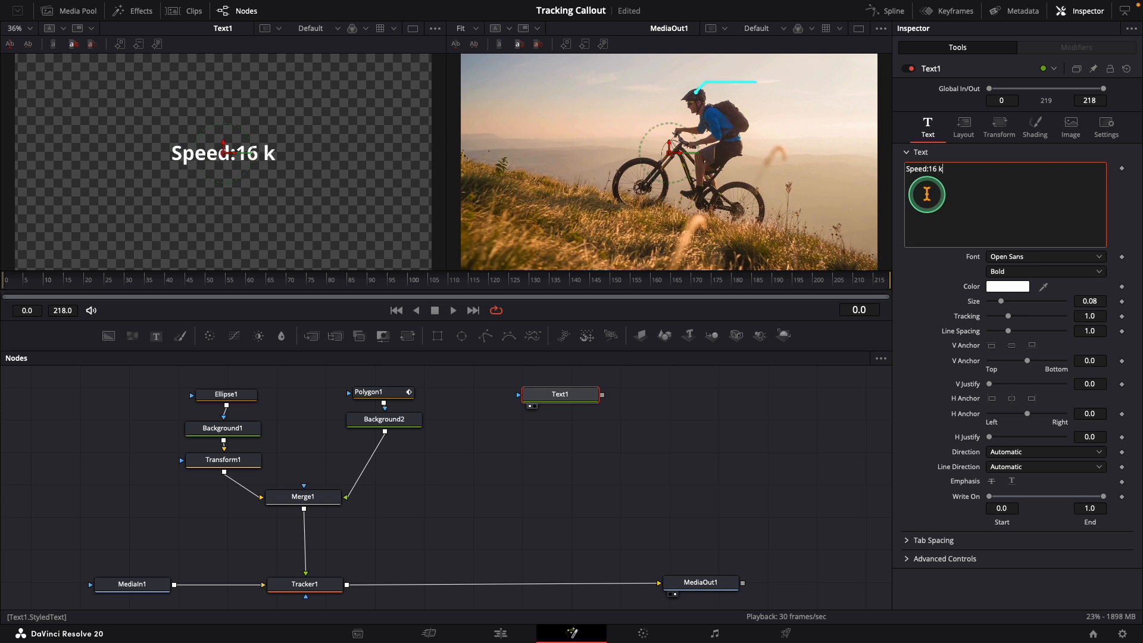
Set the font of Text1 to Montserrat SemiBold
{"action": "left_click", "coordinate": [1012, 258]}
{"action": "scroll", "coordinate": [1021, 439], "scroll_direction": "up", "scroll_amount": 5}
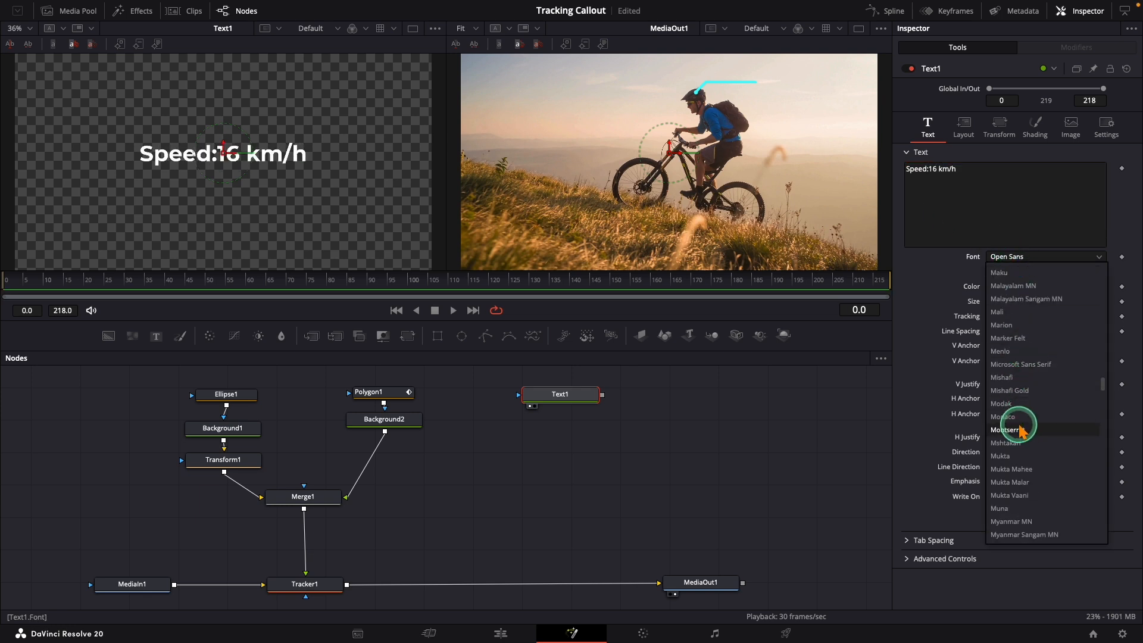
{"action": "left_click", "coordinate": [1015, 395]}
{"action": "left_click", "coordinate": [1012, 272]}
{"action": "left_click", "coordinate": [1005, 353]}
Set the text color of Text1 to Black from the Apple color list
{"action": "left_click", "coordinate": [1007, 287]}
{"action": "left_click", "coordinate": [871, 255]}
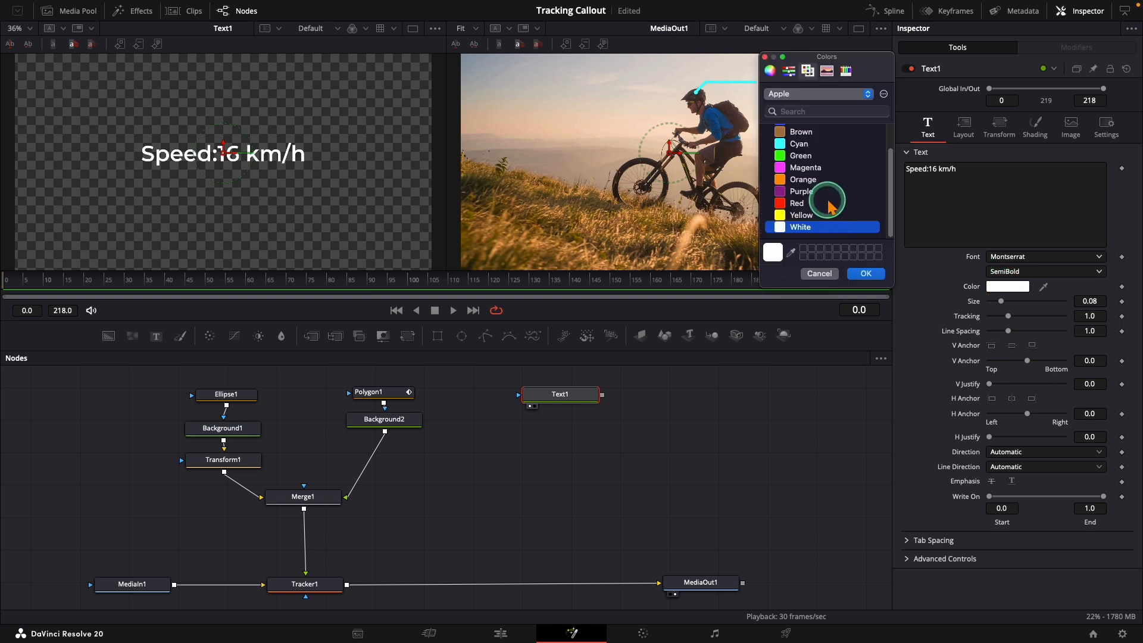
{"action": "scroll", "coordinate": [799, 152], "scroll_direction": "up", "scroll_amount": 2}
{"action": "left_click", "coordinate": [799, 135]}
{"action": "left_click", "coordinate": [866, 273]}
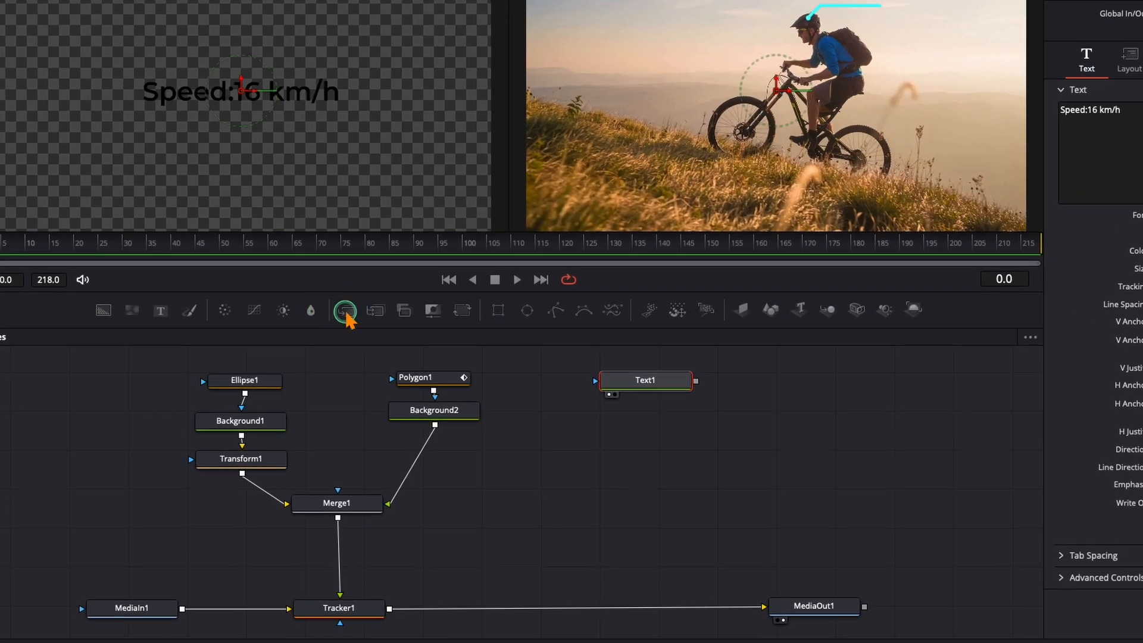
Add a Merge node with Merge1 as background and Text1 as foreground, and feed it into Tracker1's foreground input in place of Merge1
{"action": "left_click_drag", "start_coordinate": [310, 336], "coordinate": [544, 508]}
{"action": "left_click_drag", "start_coordinate": [620, 439], "coordinate": [547, 495]}
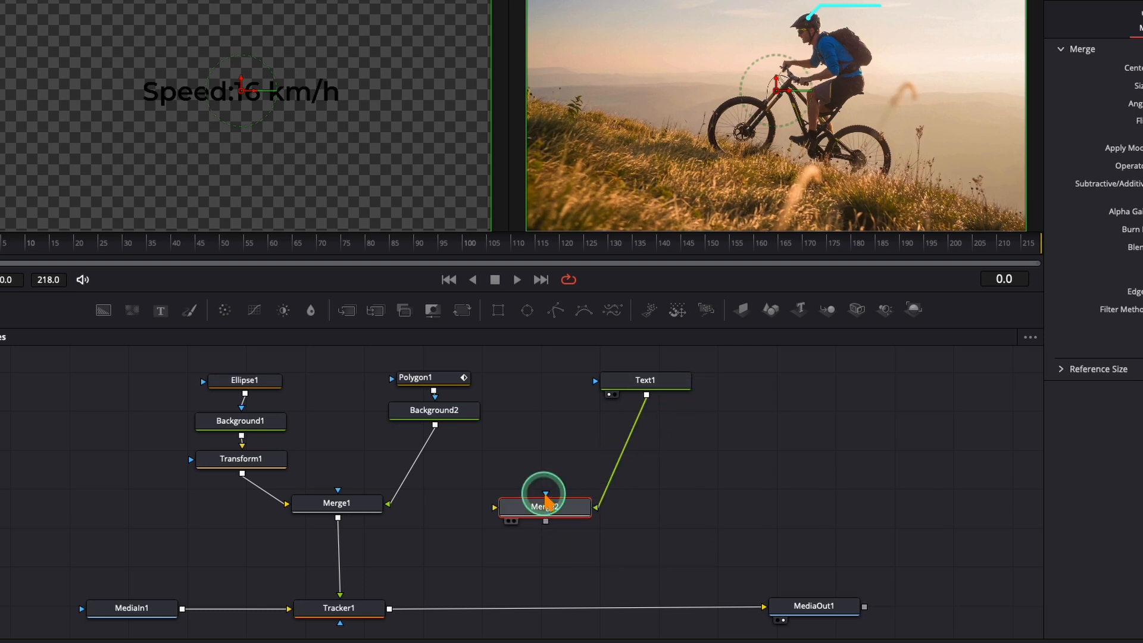
{"action": "left_click", "coordinate": [344, 603]}
{"action": "left_click_drag", "start_coordinate": [344, 599], "coordinate": [370, 582]}
{"action": "left_click_drag", "start_coordinate": [463, 529], "coordinate": [538, 521]}
{"action": "left_click", "coordinate": [362, 606]}
{"action": "left_click_drag", "start_coordinate": [364, 611], "coordinate": [548, 602]}
{"action": "left_click_drag", "start_coordinate": [546, 536], "coordinate": [546, 593]}
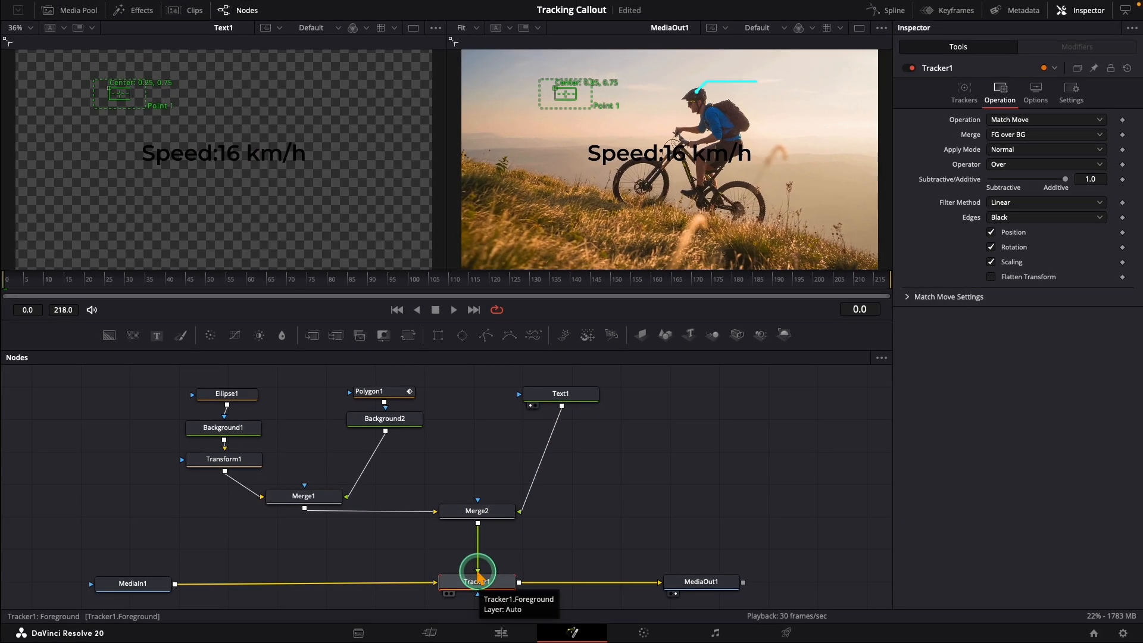
Reduce the size of Text1 to about 0.0236 and place the text just above the horizontal part of the cyan line
{"action": "left_click", "coordinate": [551, 394]}
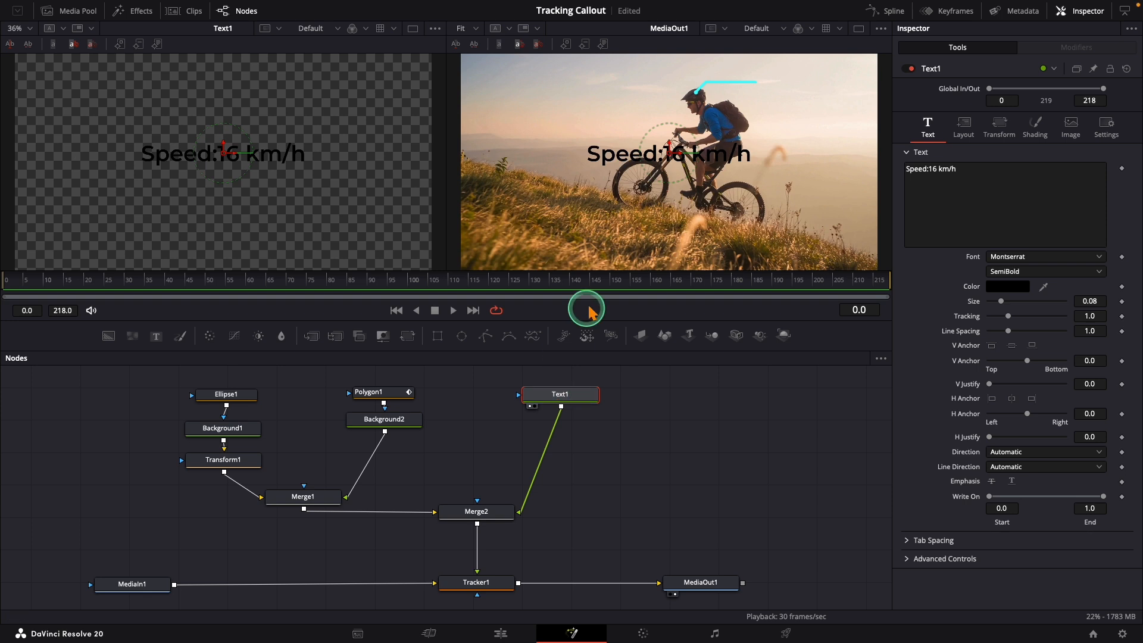
{"action": "left_click_drag", "start_coordinate": [669, 158], "coordinate": [726, 70]}
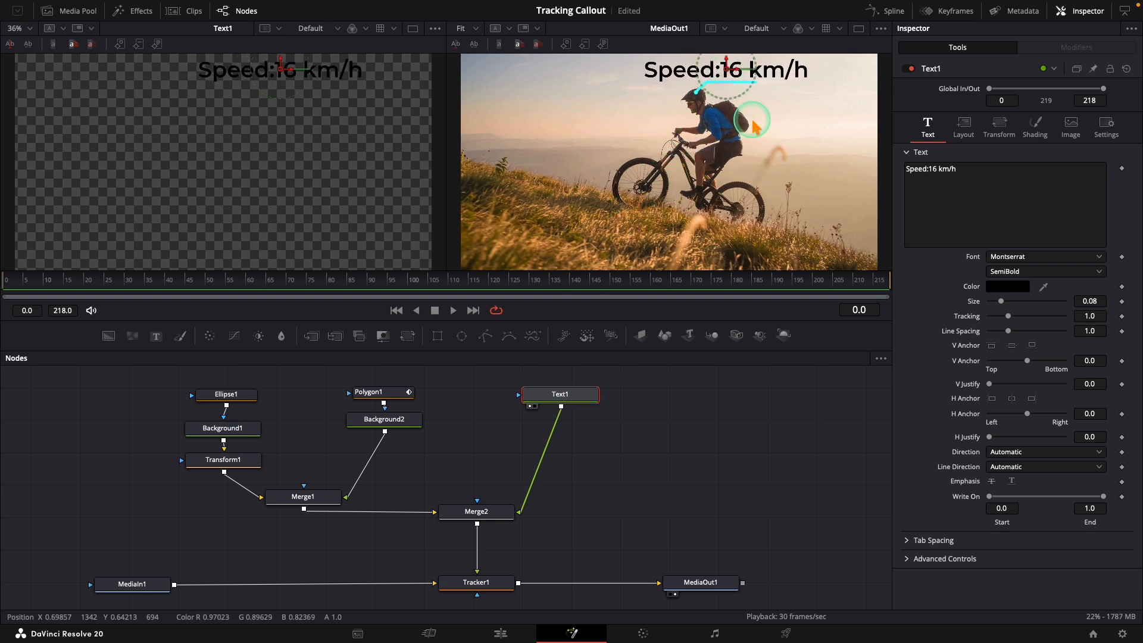
{"action": "left_click_drag", "start_coordinate": [1001, 301], "coordinate": [992, 302]}
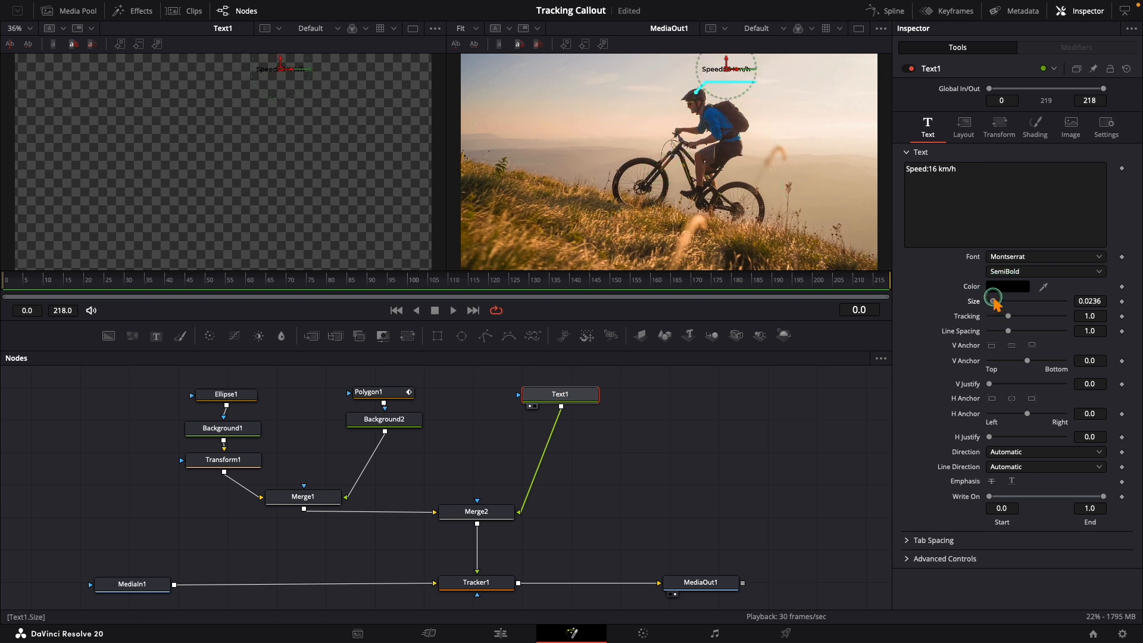
{"action": "left_click_drag", "start_coordinate": [730, 71], "coordinate": [728, 81]}
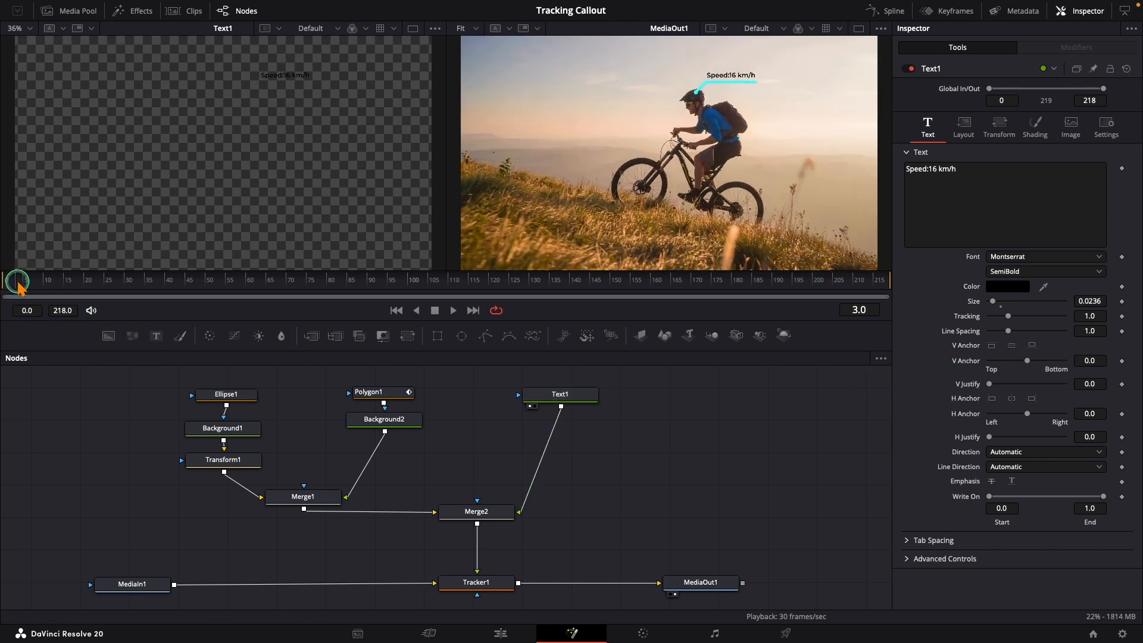
{"action": "key", "text": "space"}
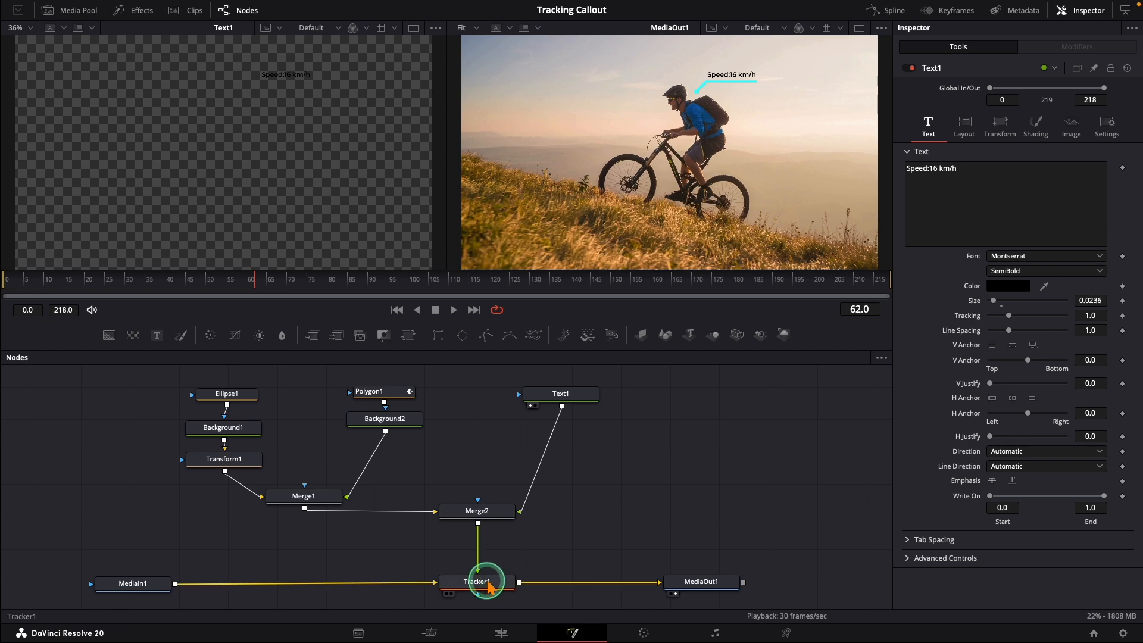
Place Tracker1's tracking point on the cyclist's head at the first frame, at about X 0.57, Y 0.714, with Match Move as the operation
{"action": "left_click", "coordinate": [363, 642]}
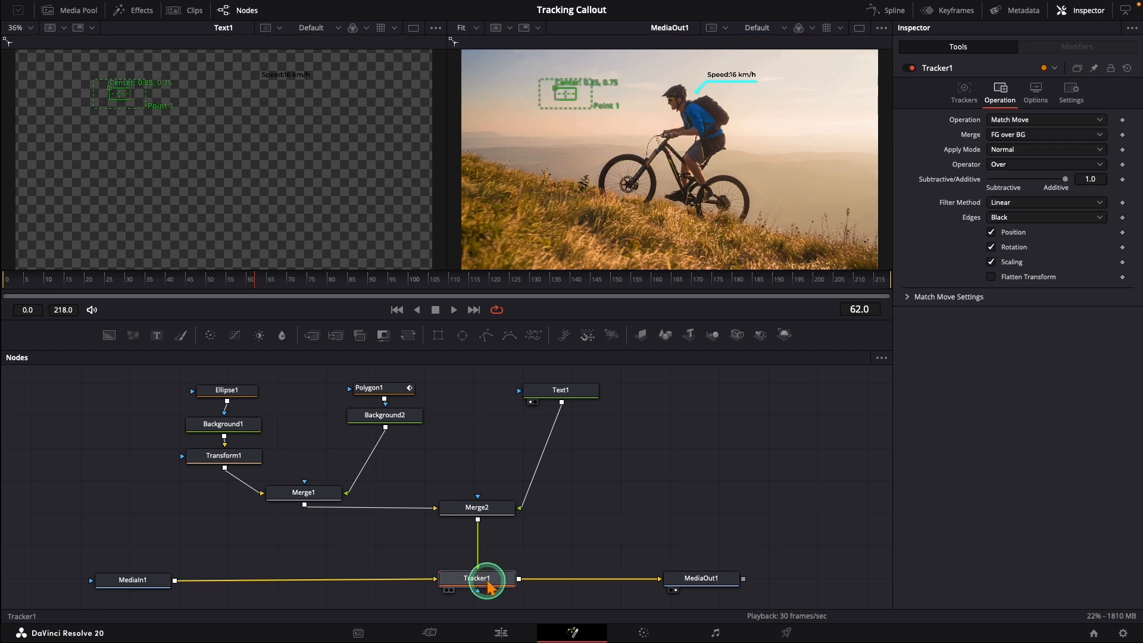
{"action": "key", "text": "space"}
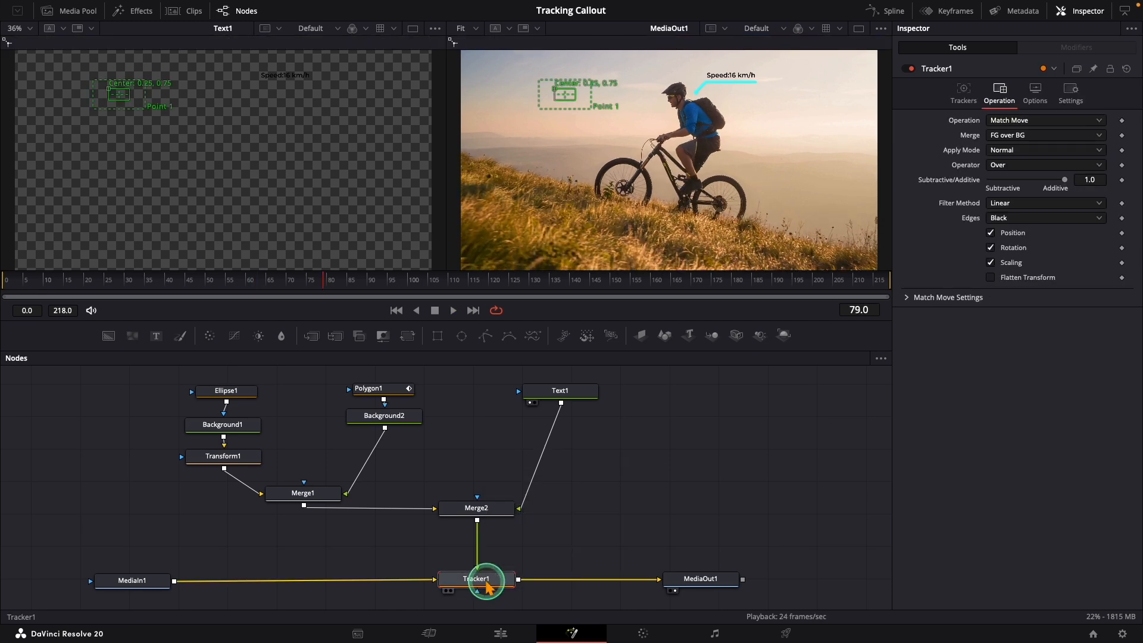
{"action": "left_click_drag", "start_coordinate": [224, 288], "coordinate": [12, 307]}
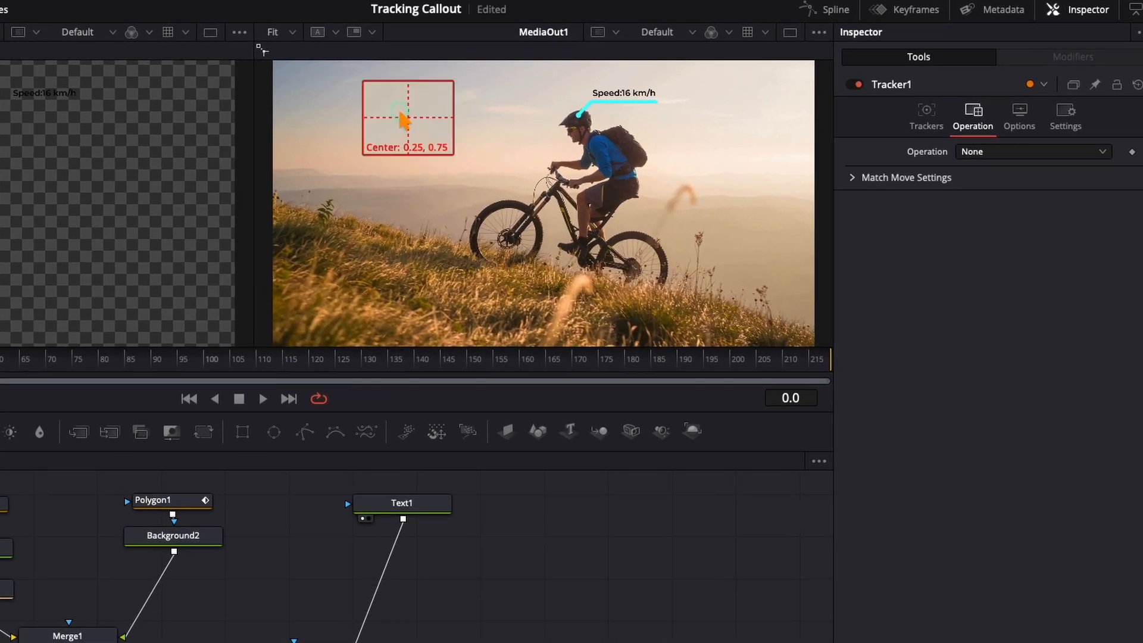
{"action": "left_click_drag", "start_coordinate": [397, 111], "coordinate": [574, 126]}
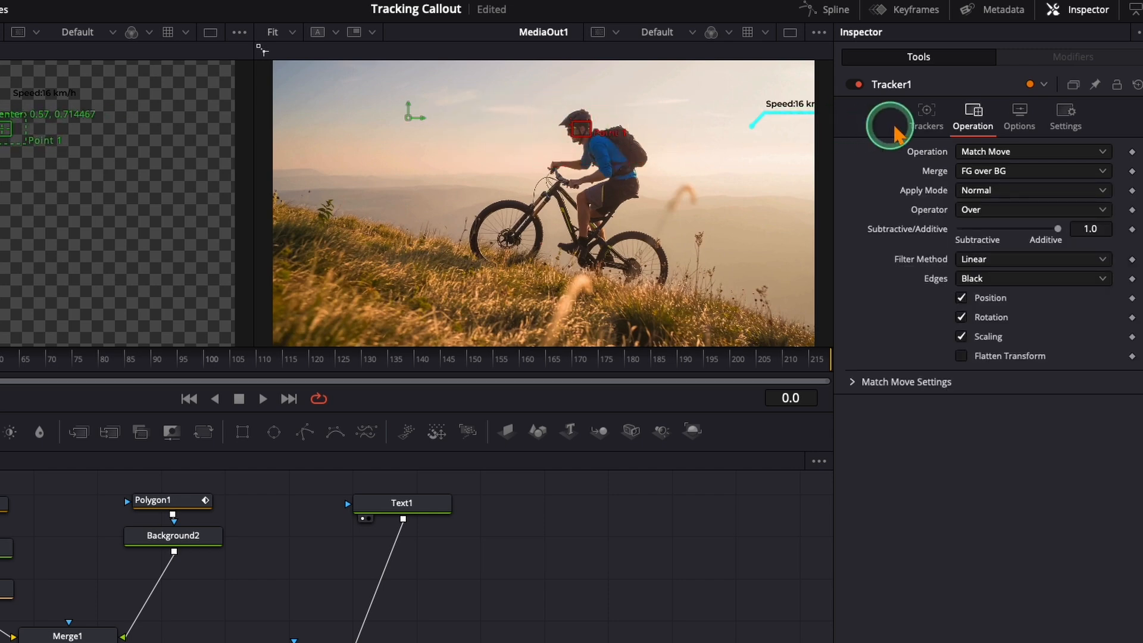
Track Point 1 forward through the whole clip and play back the result from the first frame
{"action": "left_click", "coordinate": [929, 121]}
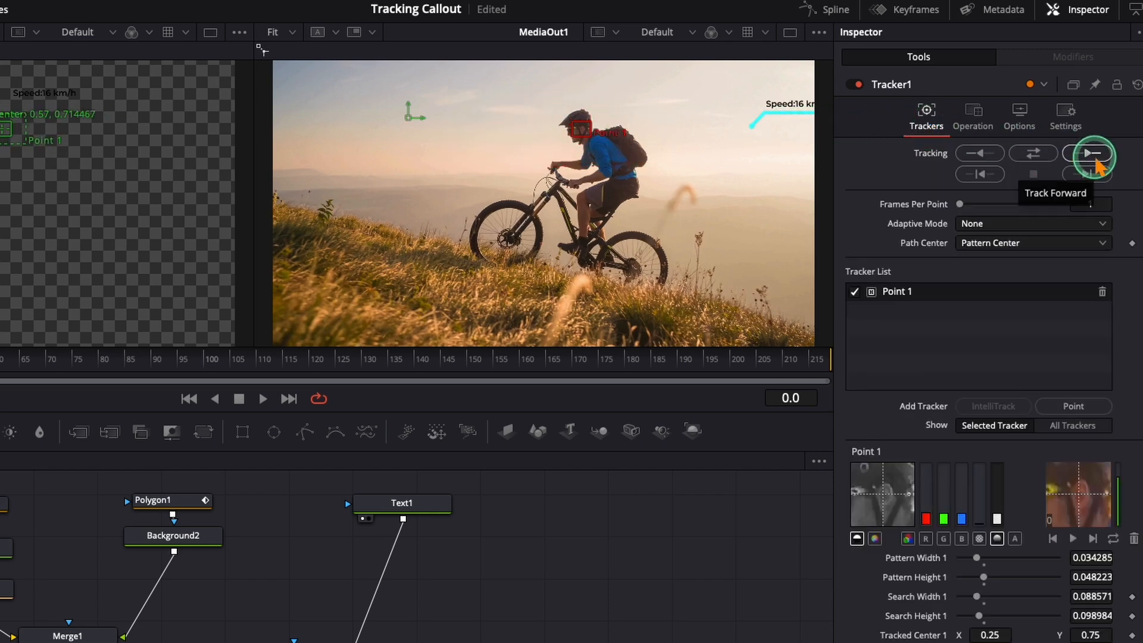
{"action": "left_click", "coordinate": [1096, 156]}
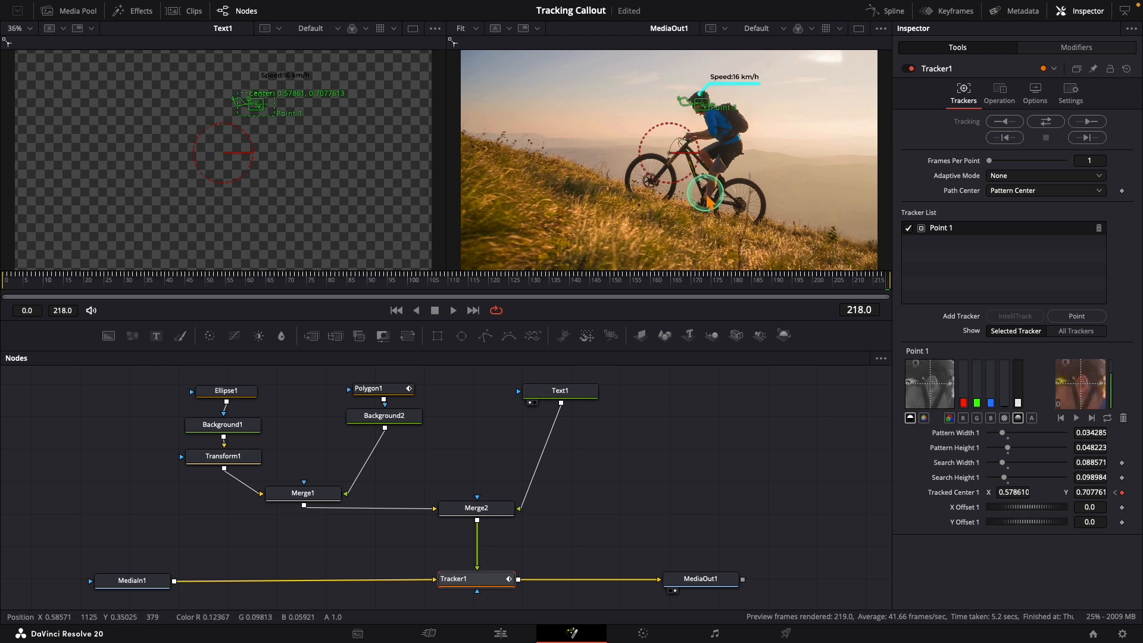
{"action": "left_click", "coordinate": [78, 398]}
{"action": "left_click", "coordinate": [4, 282]}
{"action": "key", "text": "space"}
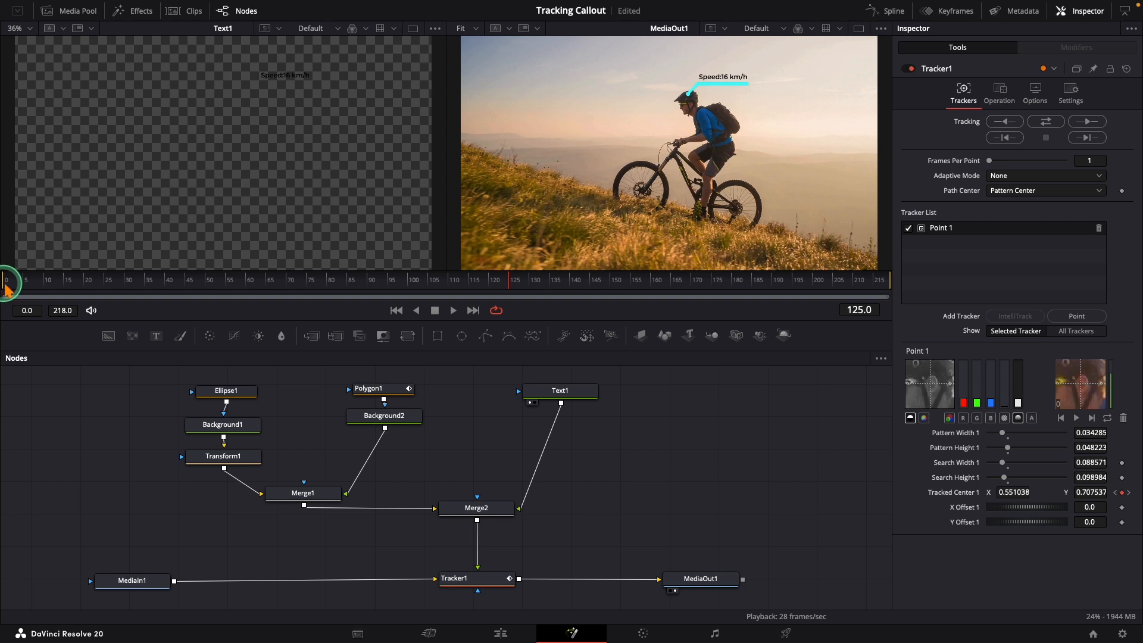
Set a Size keyframe of 0.0 on Transform1 at frame 0
{"action": "left_click_drag", "start_coordinate": [28, 286], "coordinate": [5, 287]}
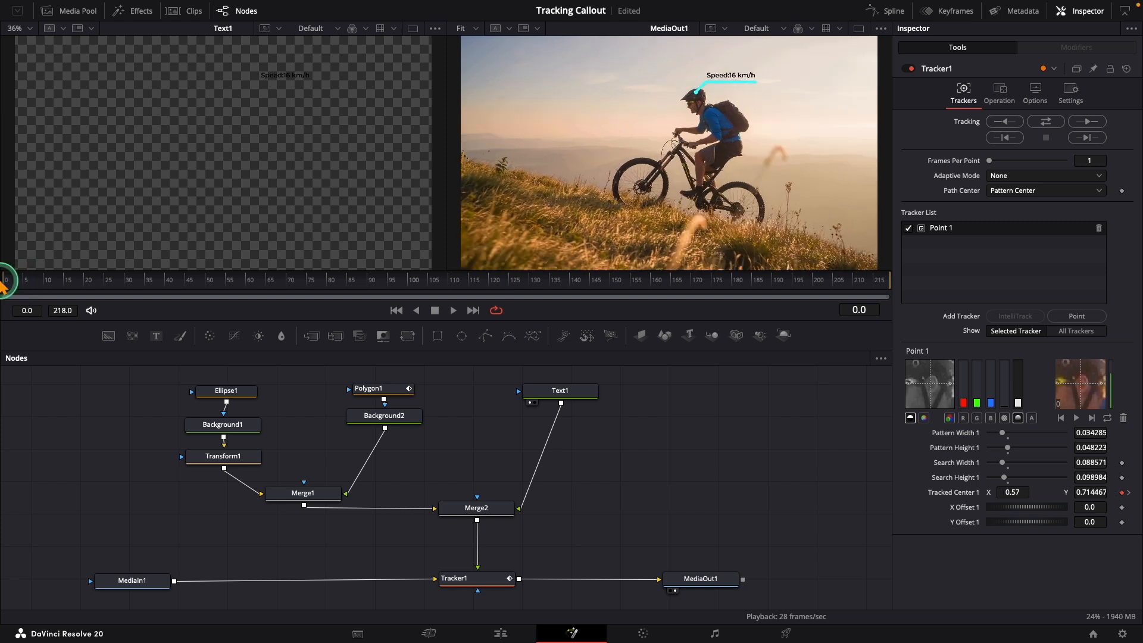
{"action": "left_click", "coordinate": [216, 458]}
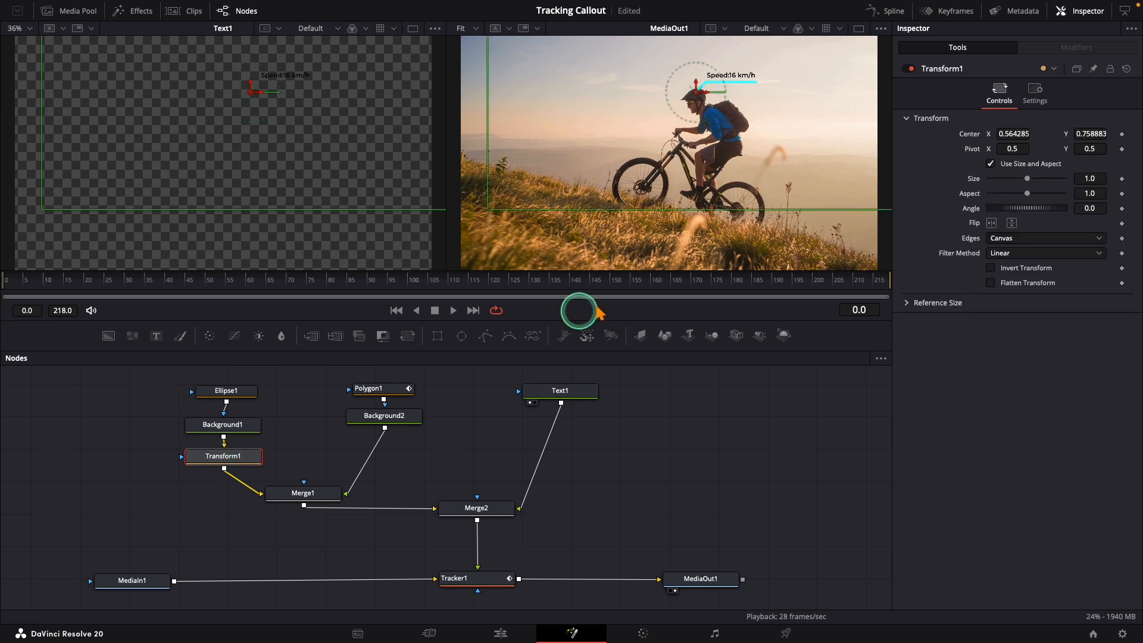
{"action": "left_click_drag", "start_coordinate": [1028, 181], "coordinate": [988, 183]}
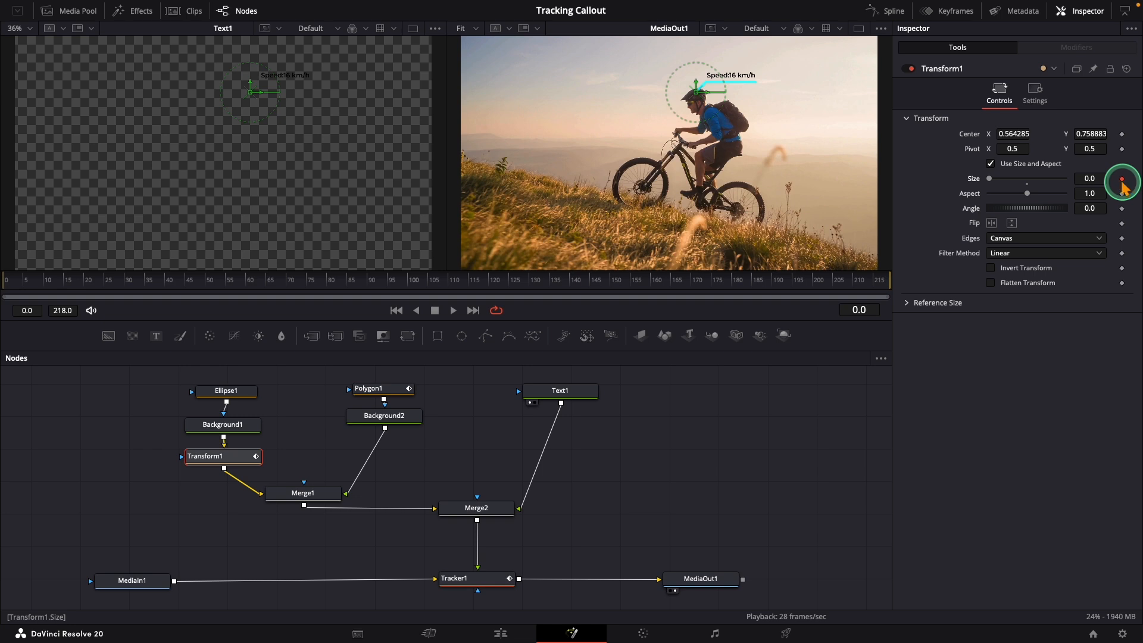
Set a Size keyframe of about 1.51 on Transform1 at frame 5
{"action": "key", "text": "Right"}
{"action": "key", "text": "Right"}
{"action": "key", "text": "Right"}
{"action": "key", "text": "Right"}
{"action": "key", "text": "Right"}
{"action": "key", "text": "Right"}
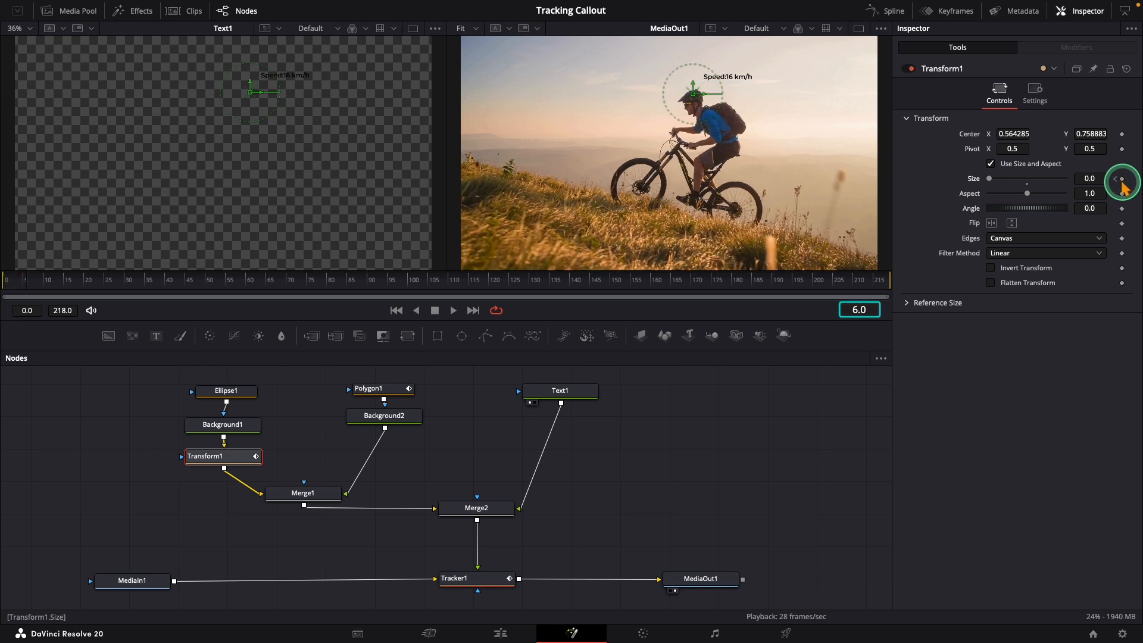
{"action": "key", "text": "Left"}
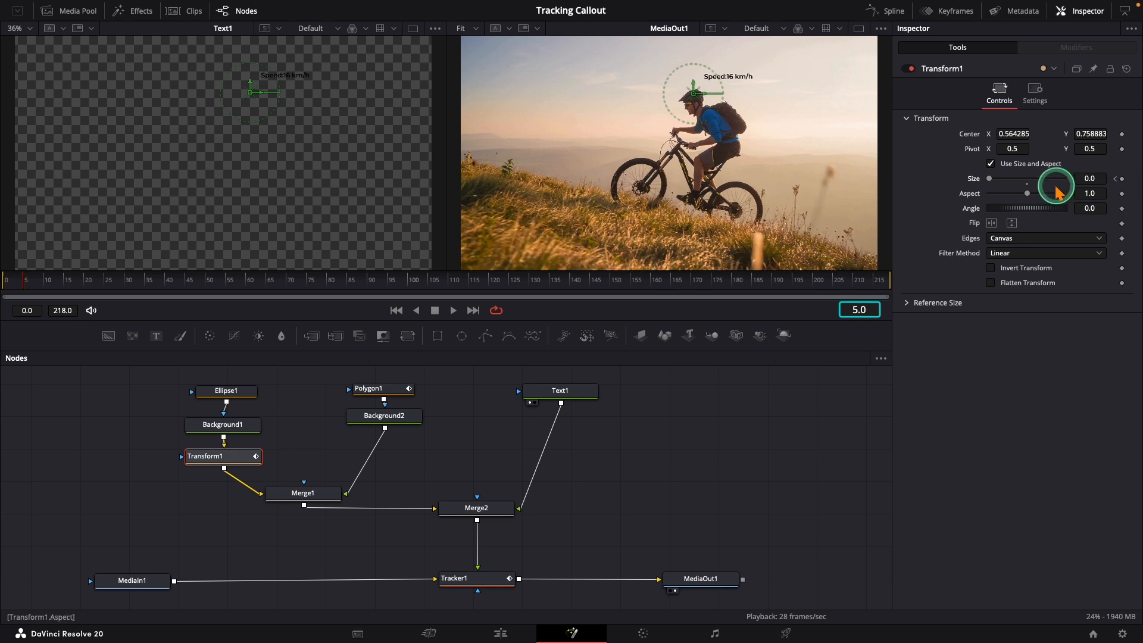
{"action": "left_click_drag", "start_coordinate": [994, 178], "coordinate": [1036, 191]}
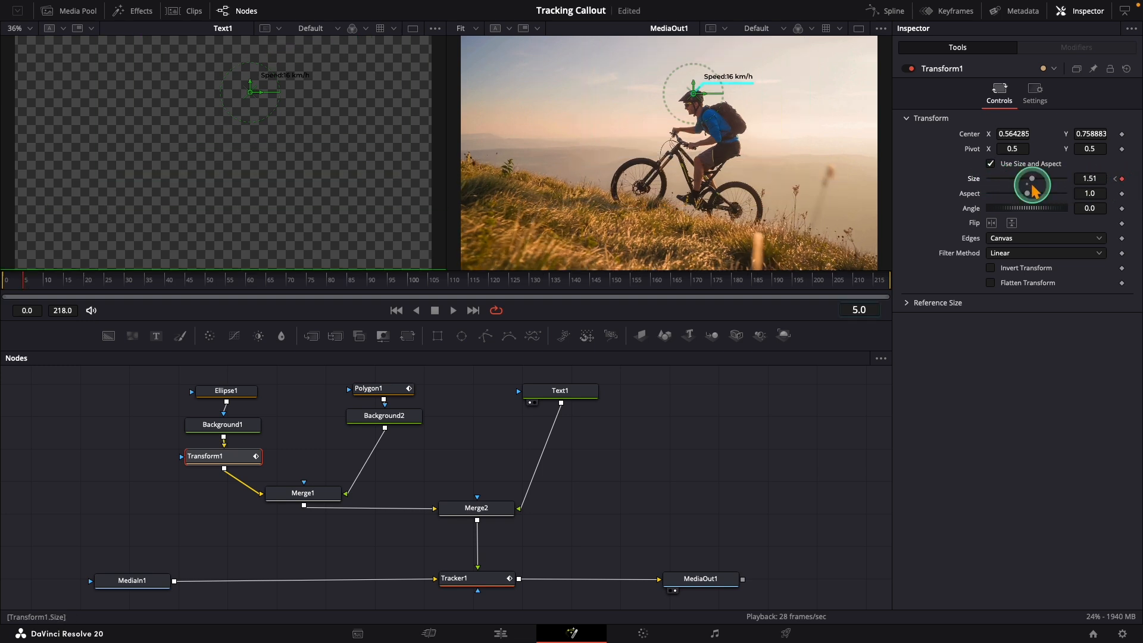
Set a Size keyframe of 1.0 on Transform1 at frame 8
{"action": "key", "text": "Right"}
{"action": "key", "text": "Right"}
{"action": "key", "text": "Right"}
{"action": "double_click", "coordinate": [1031, 179]}
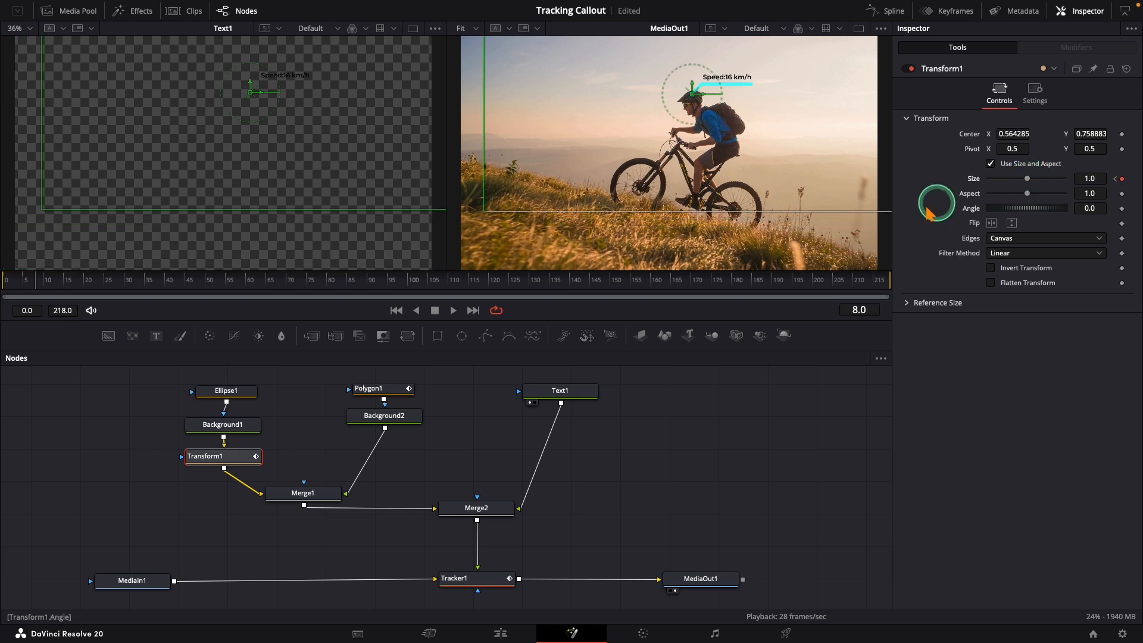
Play back the dot's scale animation from the first frame
{"action": "left_click", "coordinate": [62, 375]}
{"action": "left_click_drag", "start_coordinate": [27, 286], "coordinate": [3, 286]}
{"action": "key", "text": "space"}
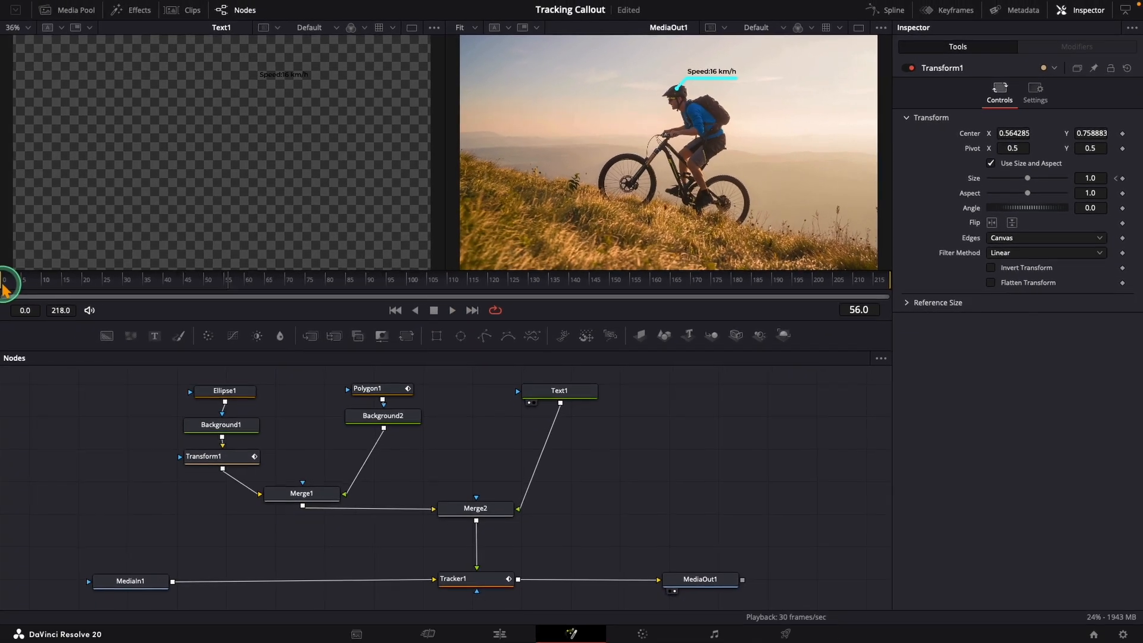
Set a Length keyframe of 0.0 on Polygon1 at frame 5
{"action": "left_click", "coordinate": [23, 286]}
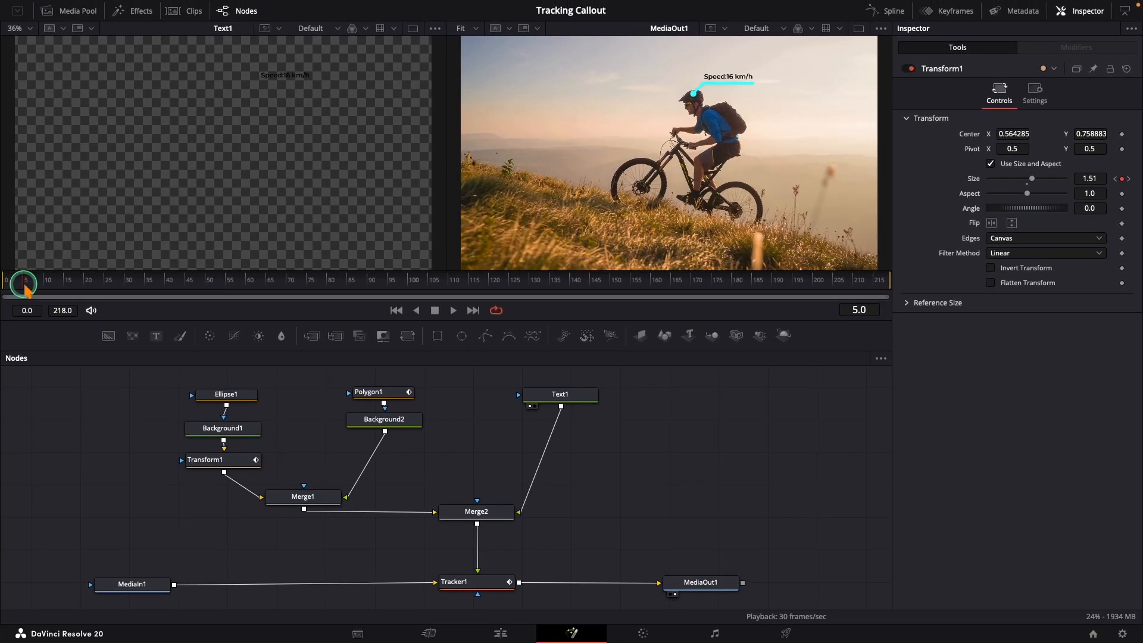
{"action": "left_click", "coordinate": [369, 392]}
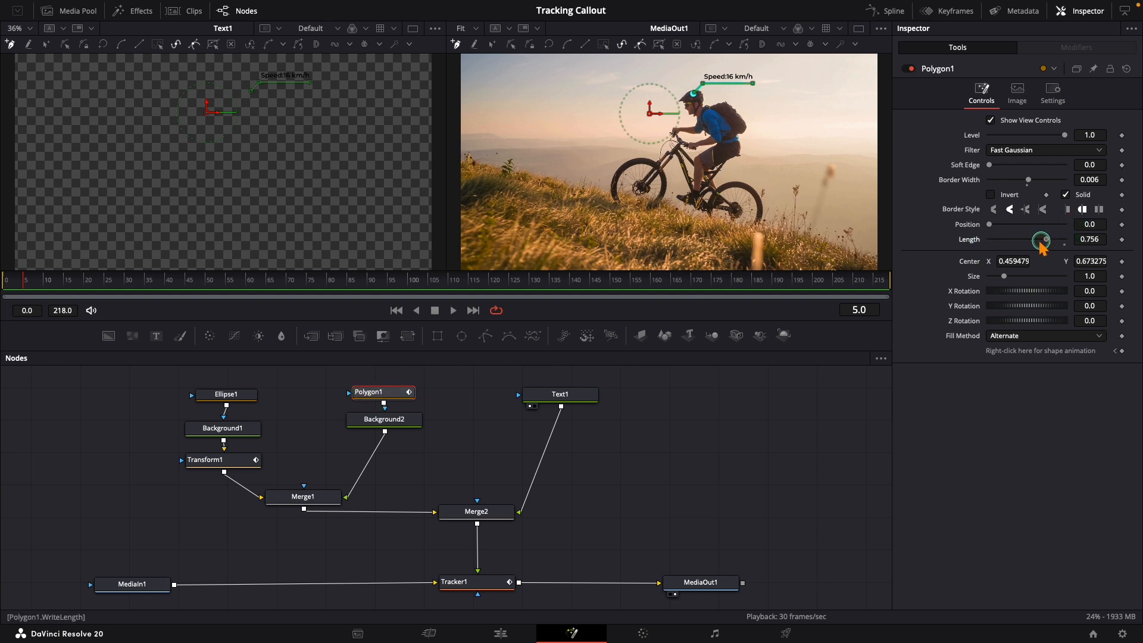
{"action": "left_click", "coordinate": [1121, 240]}
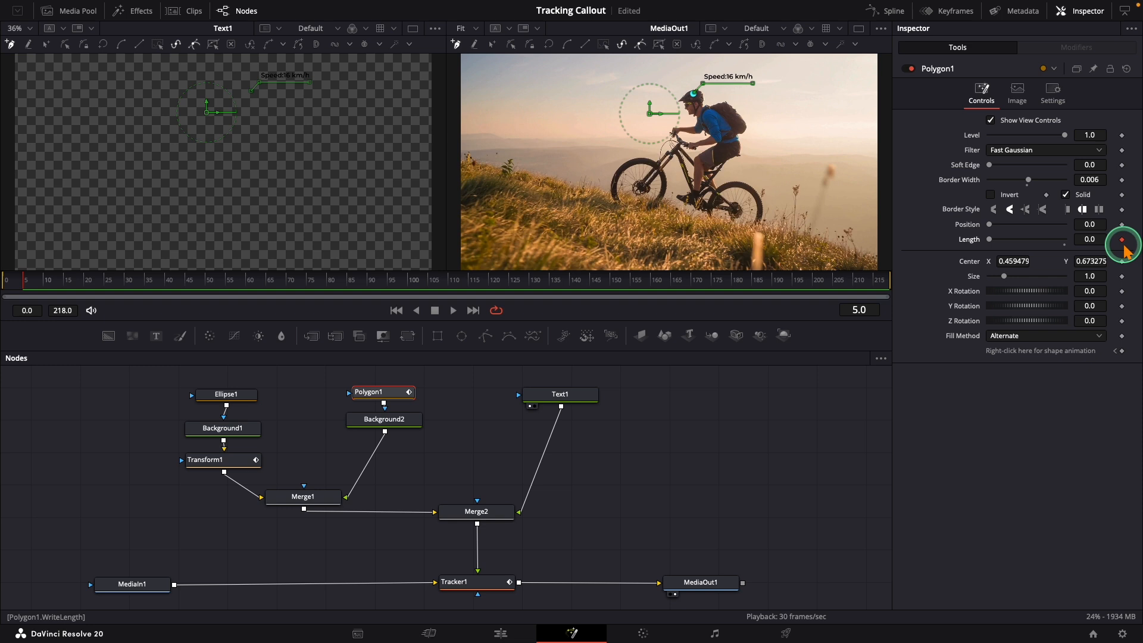
Set a Length keyframe of 1.0 on Polygon1 at frame 13
{"action": "key", "text": "Right"}
{"action": "key", "text": "Right"}
{"action": "key", "text": "Right"}
{"action": "key", "text": "Right"}
{"action": "key", "text": "Right"}
{"action": "key", "text": "Right"}
{"action": "key", "text": "Right"}
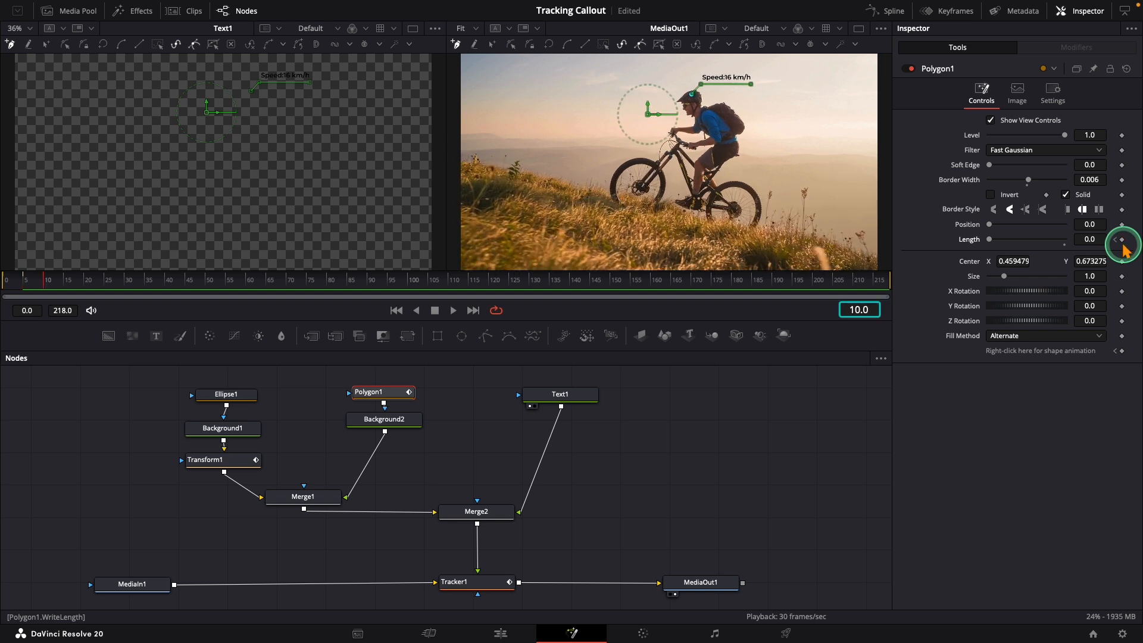
{"action": "key", "text": "Right"}
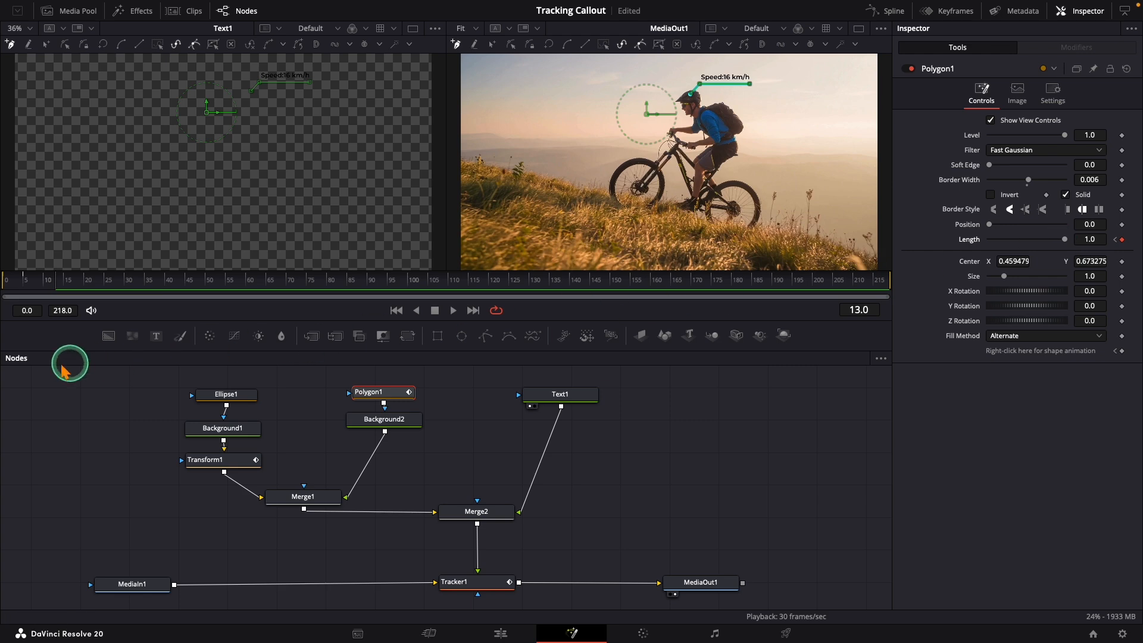
Play back the line's drawing animation together with the dot
{"action": "left_click", "coordinate": [30, 390]}
{"action": "key", "text": "space"}
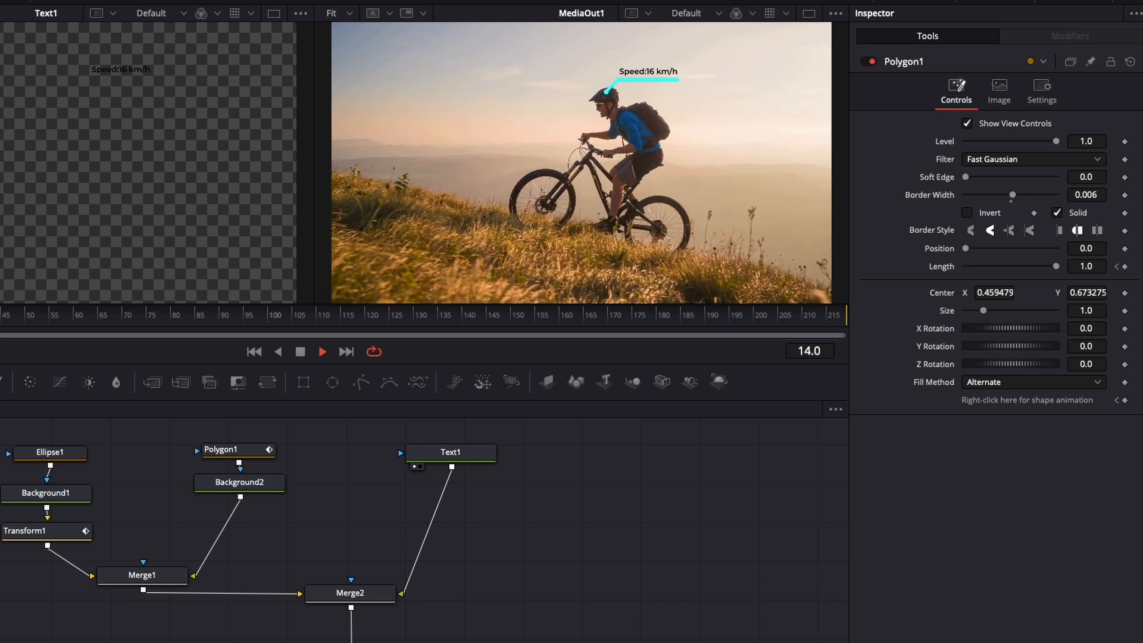
{"action": "key", "text": "space"}
At frame 12, shift Text1's layout Center to about X 0.5516, leaving Y at 0.832487
{"action": "left_click_drag", "start_coordinate": [38, 278], "coordinate": [58, 282]}
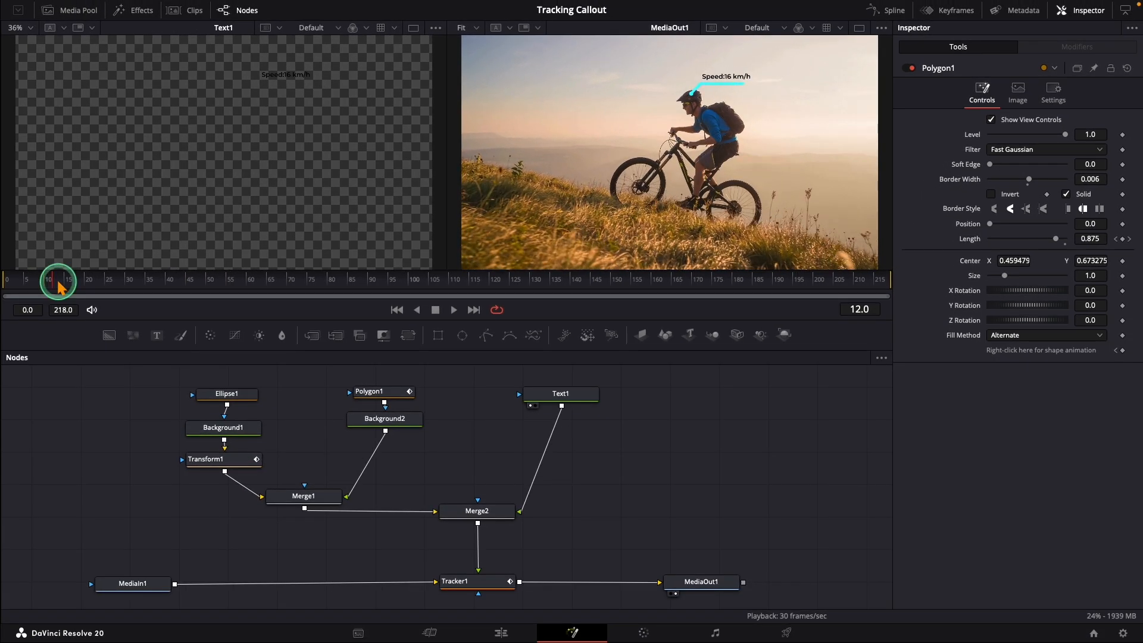
{"action": "left_click", "coordinate": [546, 396]}
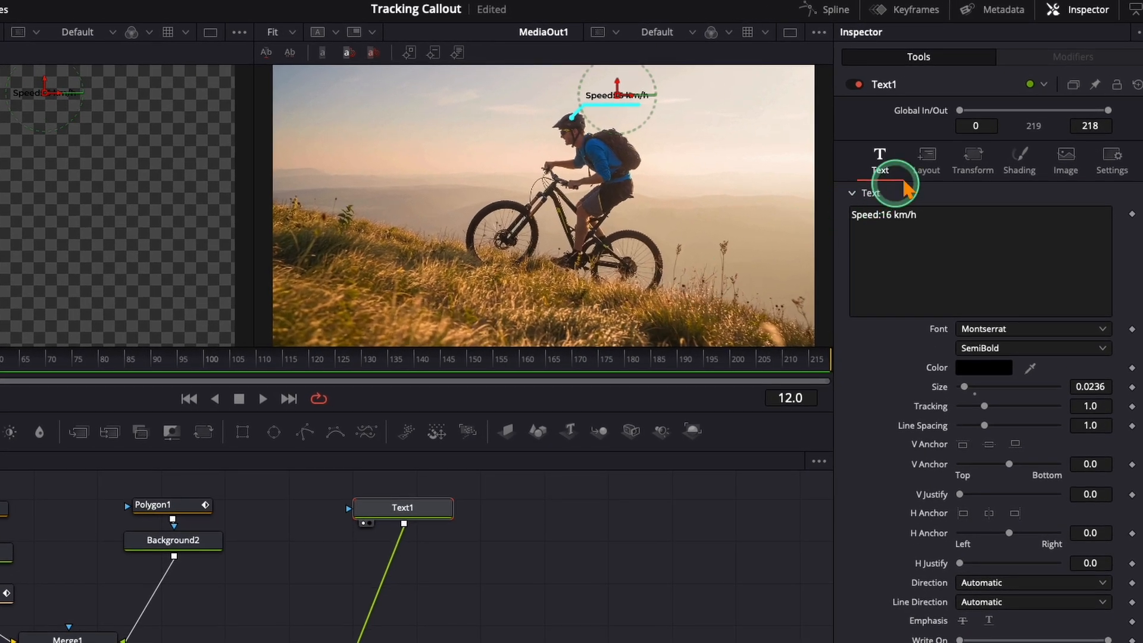
{"action": "left_click", "coordinate": [965, 132]}
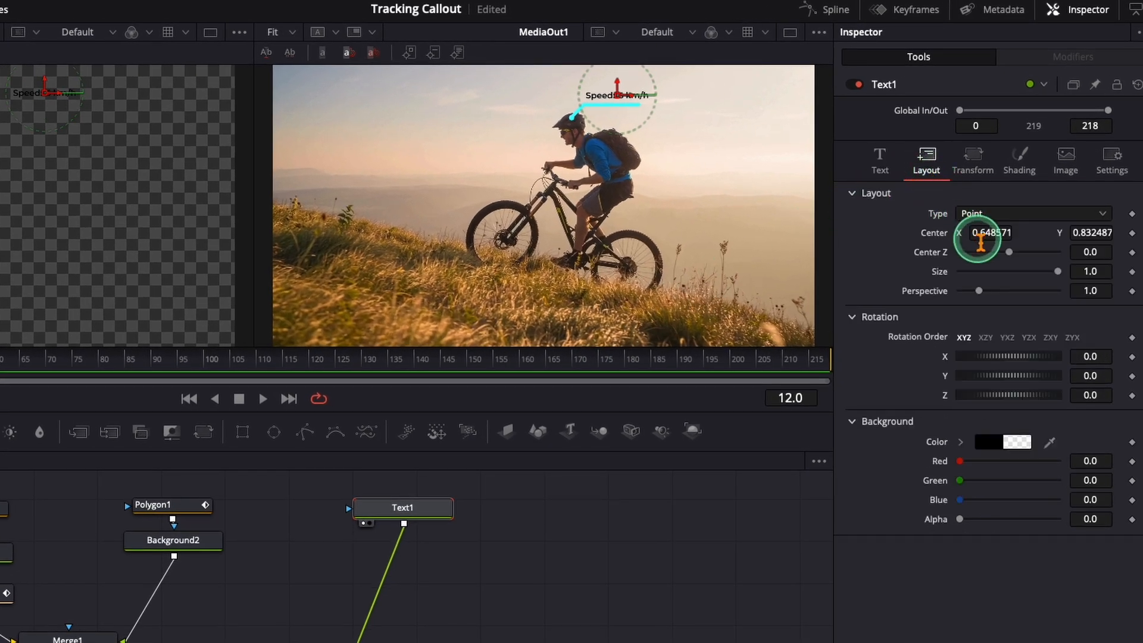
{"action": "left_click_drag", "start_coordinate": [1000, 237], "coordinate": [926, 242]}
Set Text1's shading Opacity to 0.0 and add keyframes for Opacity and Center at frame 12
{"action": "left_click", "coordinate": [1019, 164]}
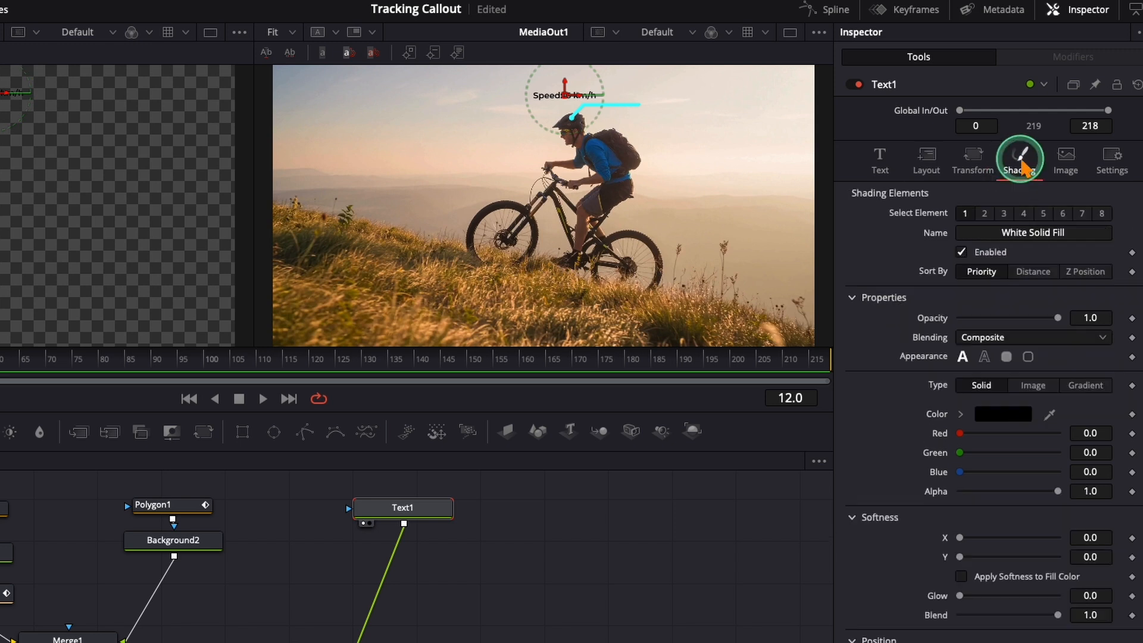
{"action": "left_click_drag", "start_coordinate": [1058, 318], "coordinate": [953, 321]}
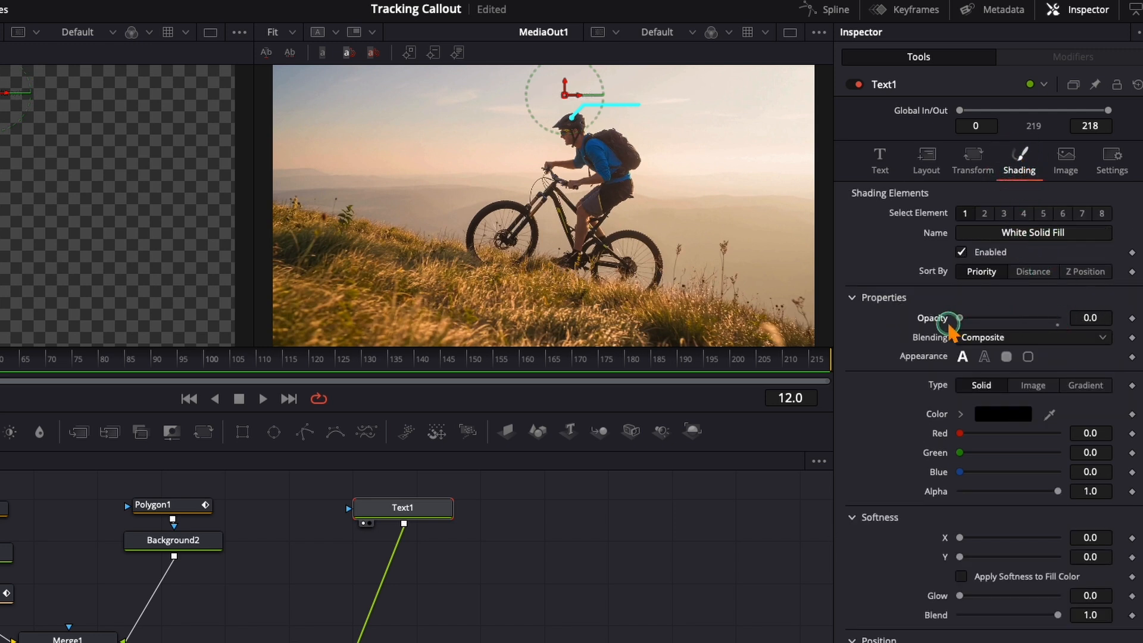
{"action": "left_click", "coordinate": [1132, 318]}
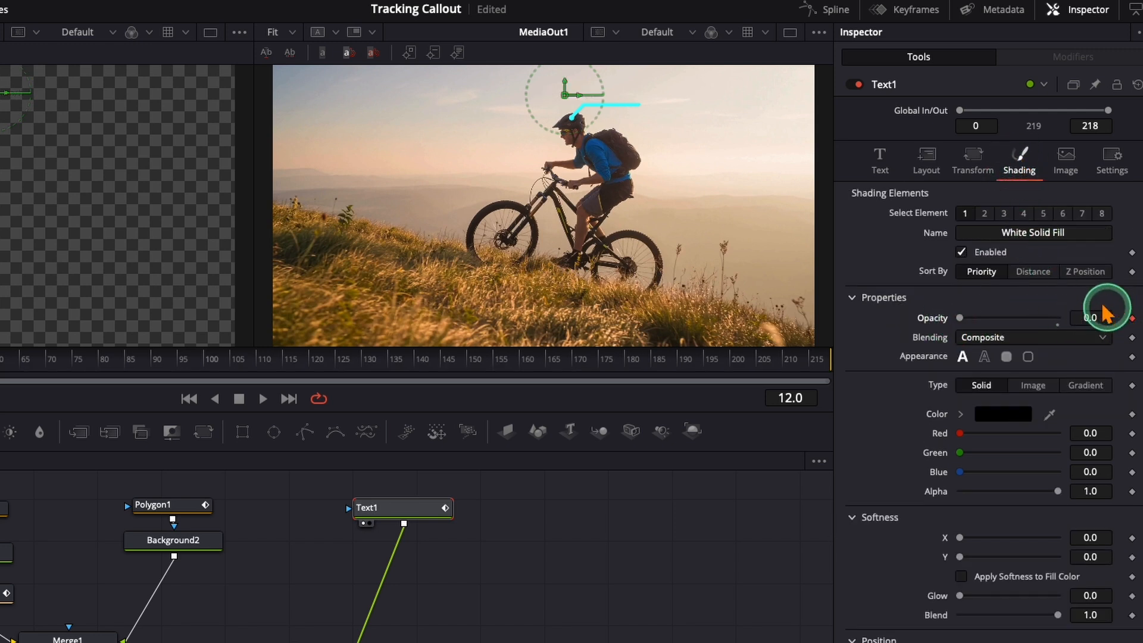
{"action": "left_click", "coordinate": [929, 165]}
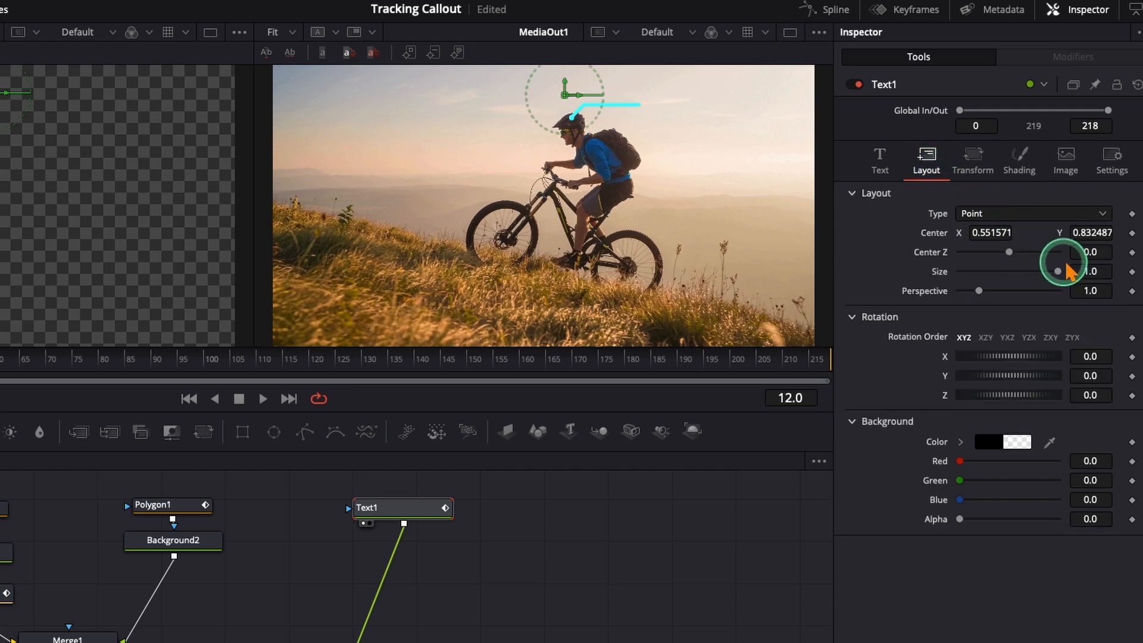
{"action": "left_click", "coordinate": [1132, 233]}
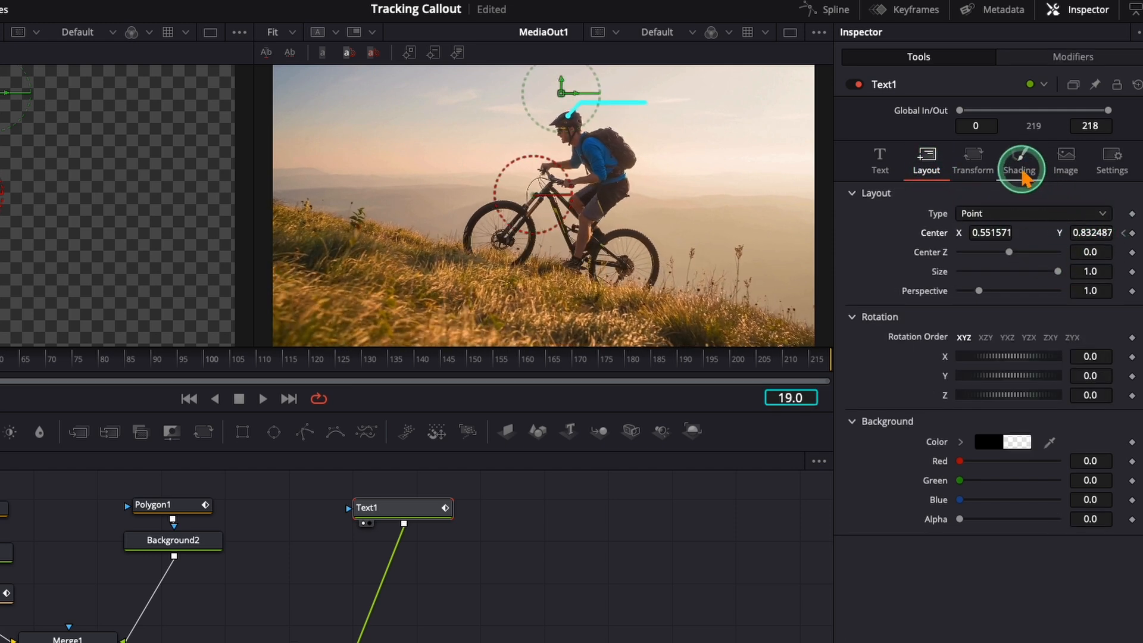
At frame 19, keyframe Text1's Opacity at about 0.98 and its Center X at 0.648571
{"action": "left_click", "coordinate": [1022, 172]}
{"action": "left_click_drag", "start_coordinate": [1060, 318], "coordinate": [1055, 318]}
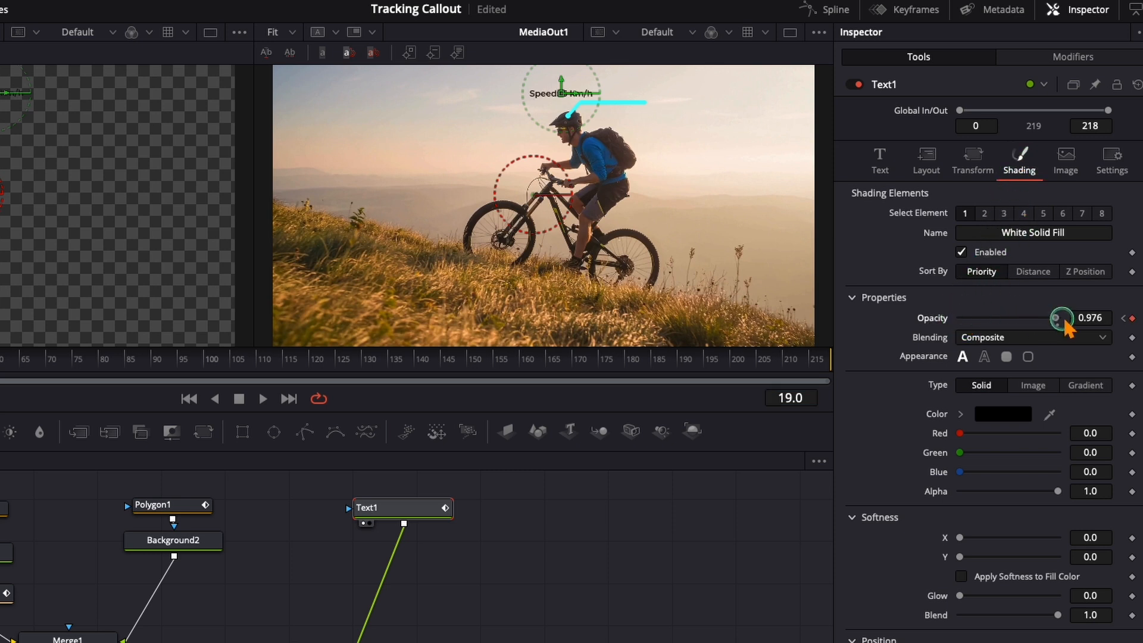
{"action": "left_click", "coordinate": [933, 162]}
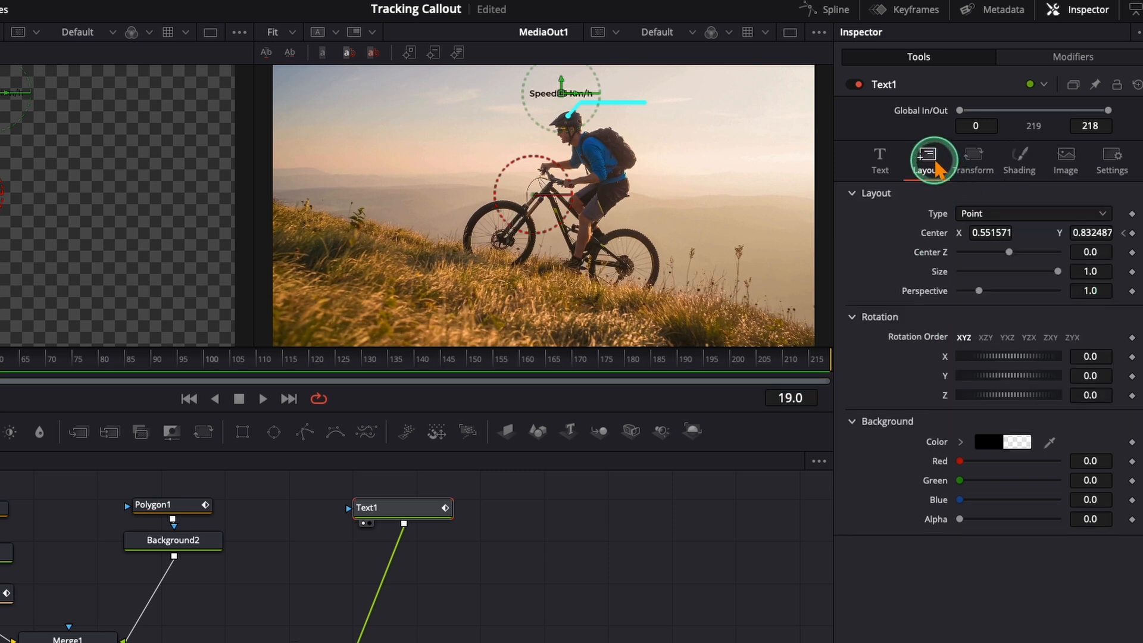
{"action": "left_click_drag", "start_coordinate": [991, 233], "coordinate": [1058, 248]}
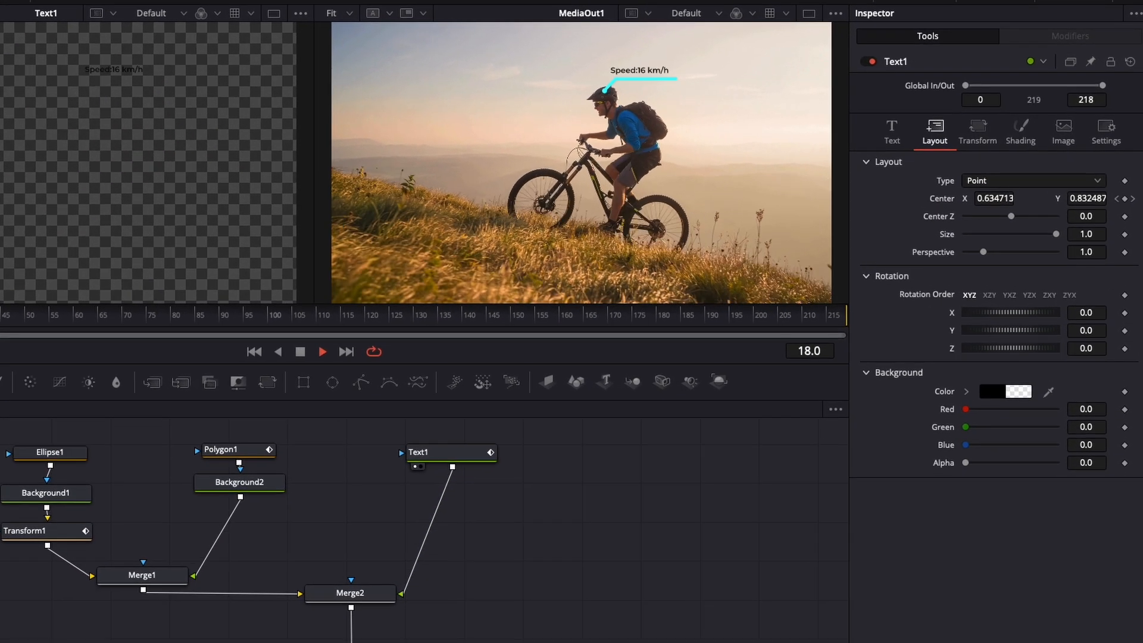
Play back the full callout intro with dot, line and text, stopping at frame 147
{"action": "key", "text": "space"}
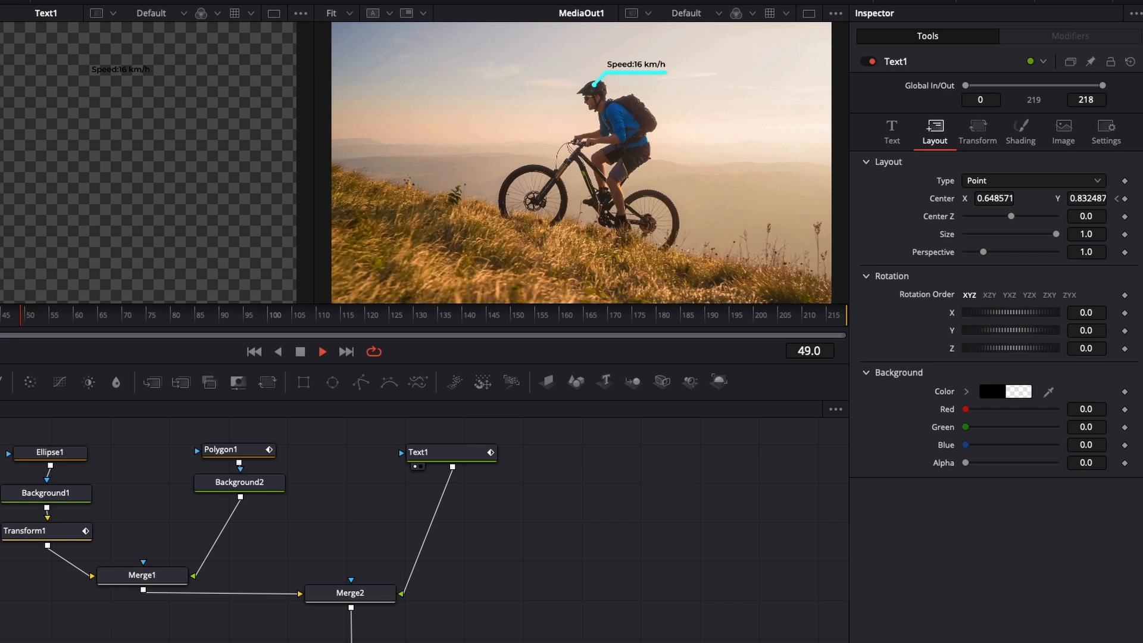
{"action": "left_click", "coordinate": [12, 280]}
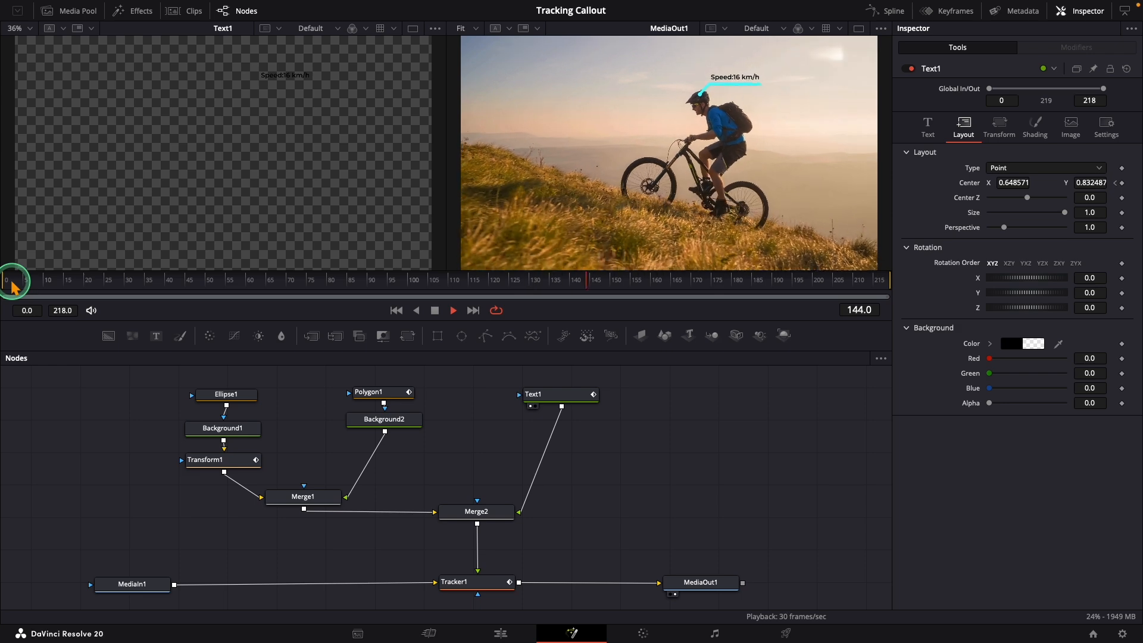
{"action": "left_click", "coordinate": [11, 283]}
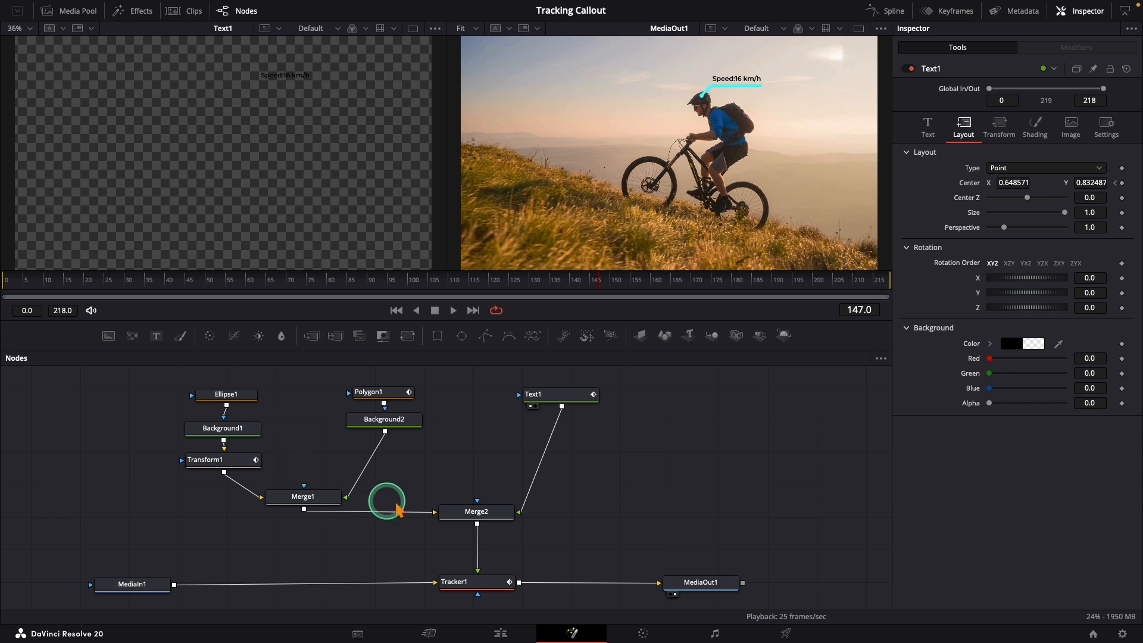
Insert a Dissolve node between Merge2 and Tracker1
{"action": "left_click", "coordinate": [476, 513]}
{"action": "key", "text": "shift+space"}
{"action": "type", "text": "diss"}
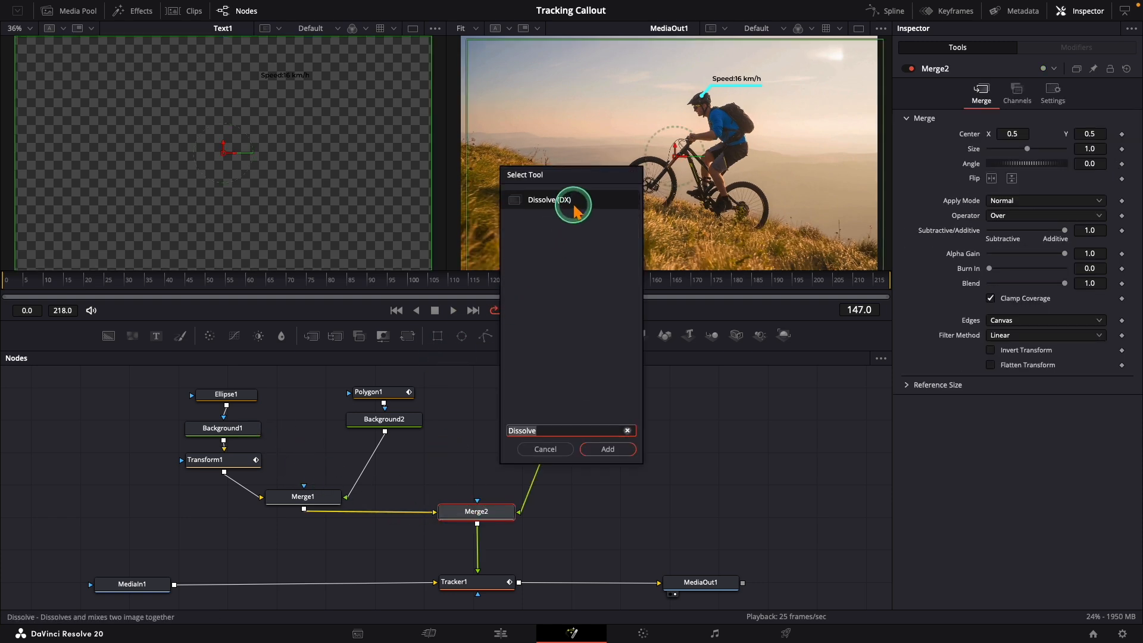
{"action": "left_click", "coordinate": [608, 449]}
Switch to a single viewer with a taller node area and move the MediaIn1, Tracker1 and MediaOut1 row down
{"action": "left_click", "coordinate": [859, 28]}
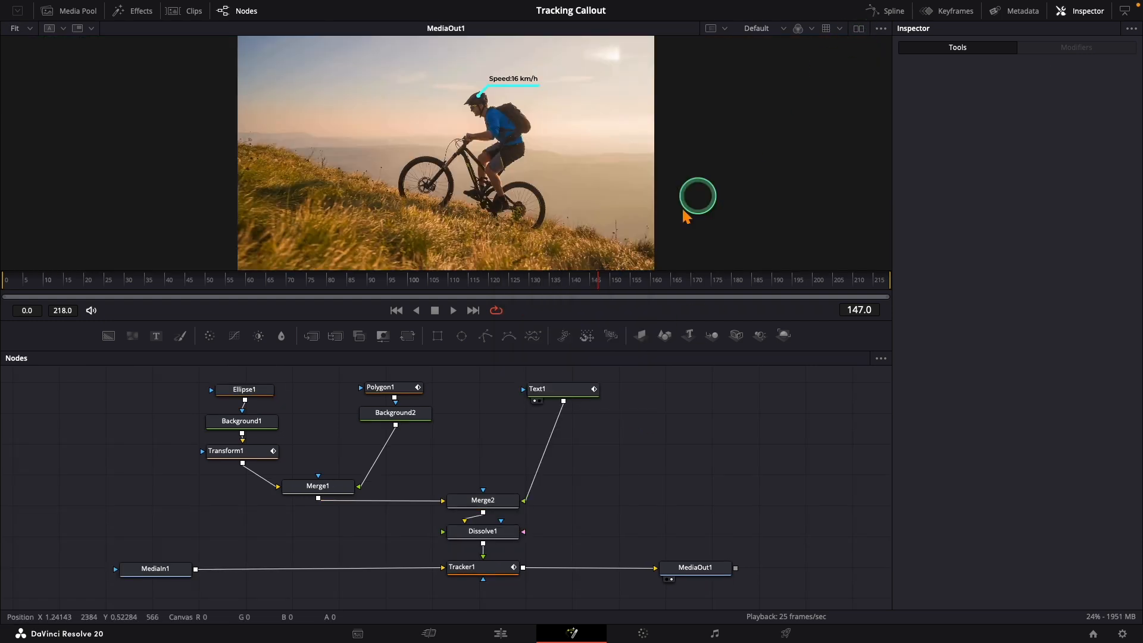
{"action": "left_click_drag", "start_coordinate": [544, 353], "coordinate": [551, 301]}
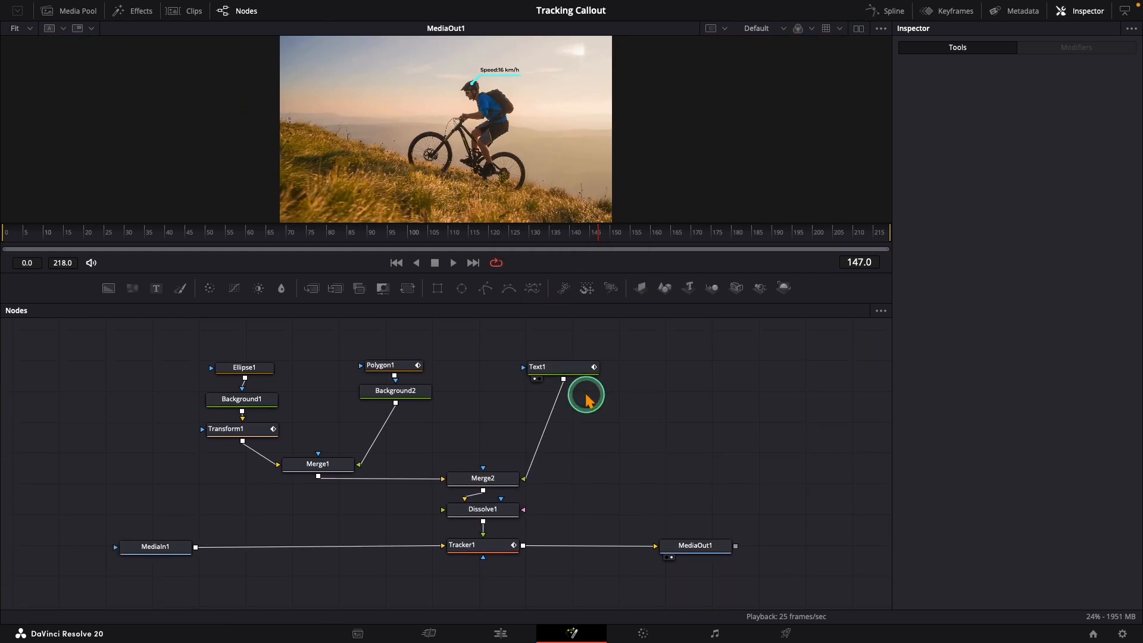
{"action": "left_click_drag", "start_coordinate": [113, 511], "coordinate": [734, 560]}
{"action": "left_click_drag", "start_coordinate": [485, 530], "coordinate": [483, 557]}
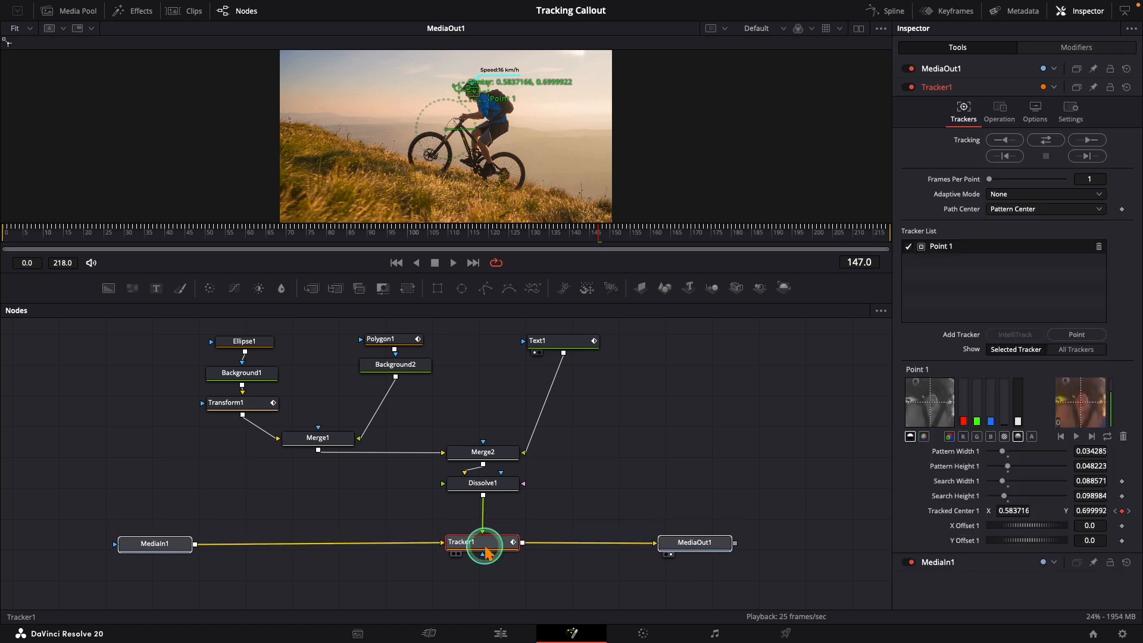
Add a Background node, connect it to Dissolve1's foreground input and make it fully transparent with Alpha 0.0
{"action": "left_click_drag", "start_coordinate": [108, 288], "coordinate": [387, 488]}
{"action": "left_click_drag", "start_coordinate": [316, 470], "coordinate": [482, 509]}
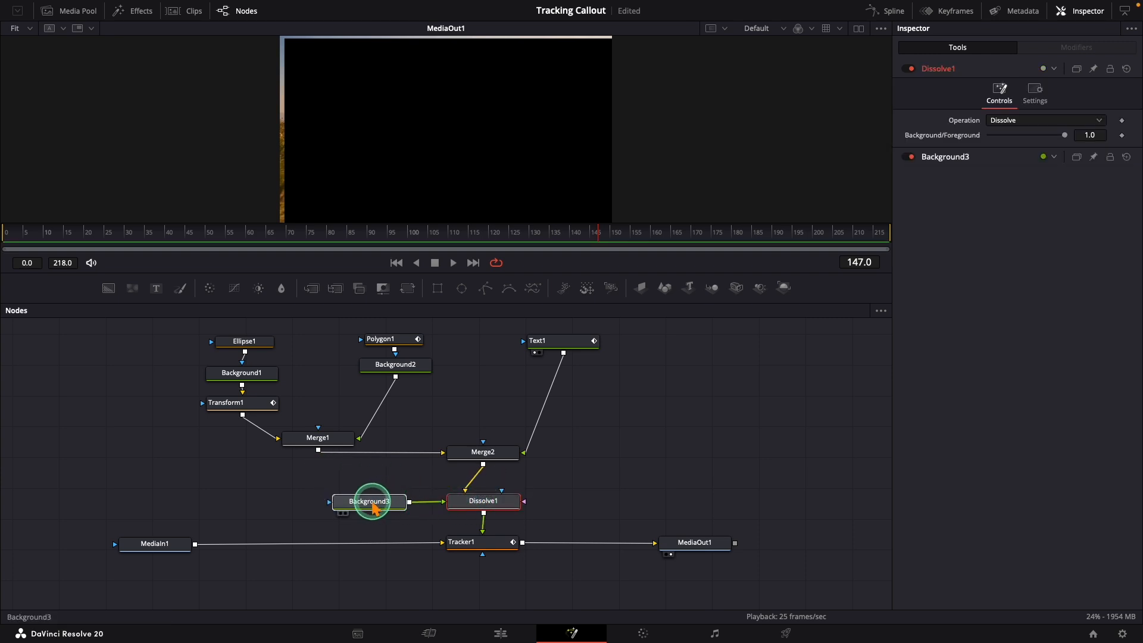
{"action": "left_click", "coordinate": [371, 505]}
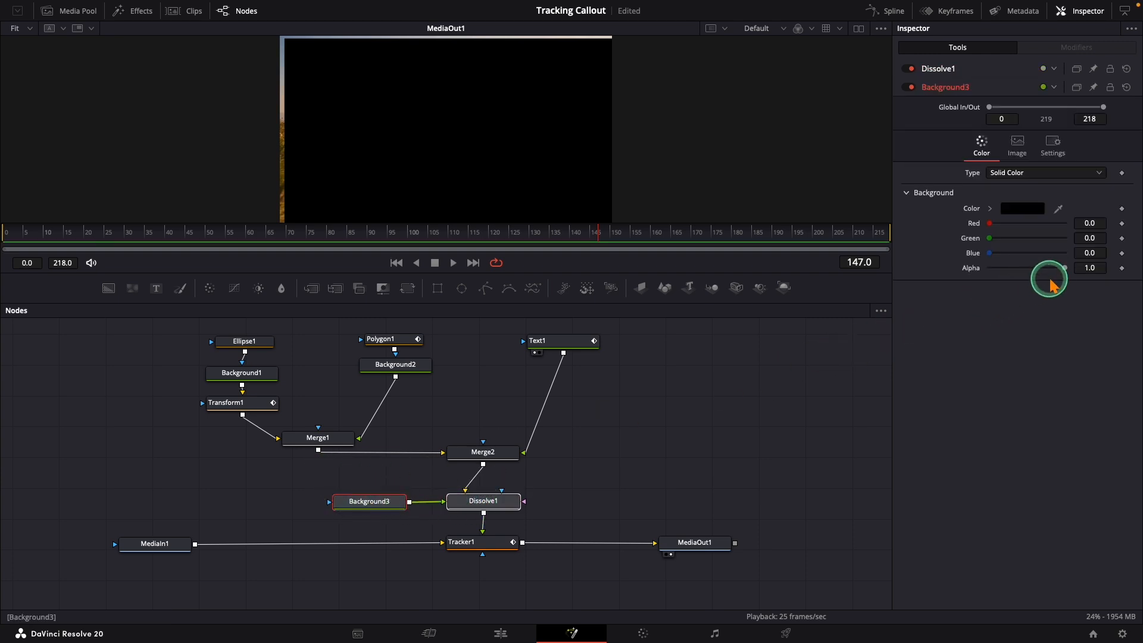
{"action": "left_click_drag", "start_coordinate": [1062, 270], "coordinate": [972, 277]}
Set Dissolve1's operation to Random Noise Dissolve and its Background/Foreground mix to 0.0
{"action": "left_click", "coordinate": [491, 517]}
{"action": "left_click", "coordinate": [515, 499]}
{"action": "left_click", "coordinate": [1023, 119]}
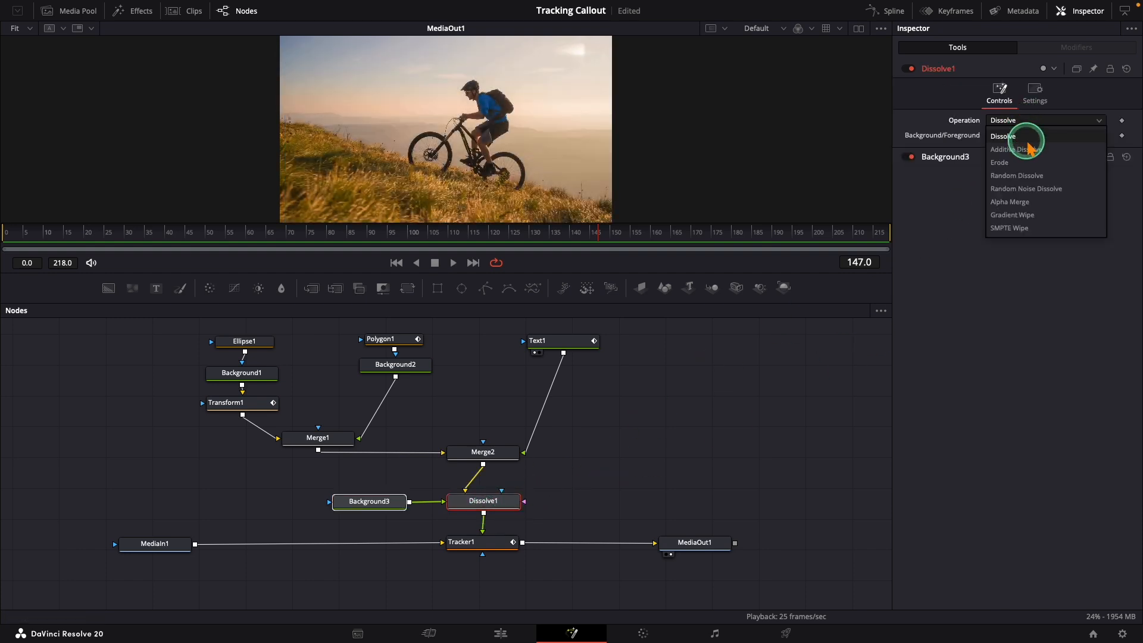
{"action": "left_click", "coordinate": [1029, 188]}
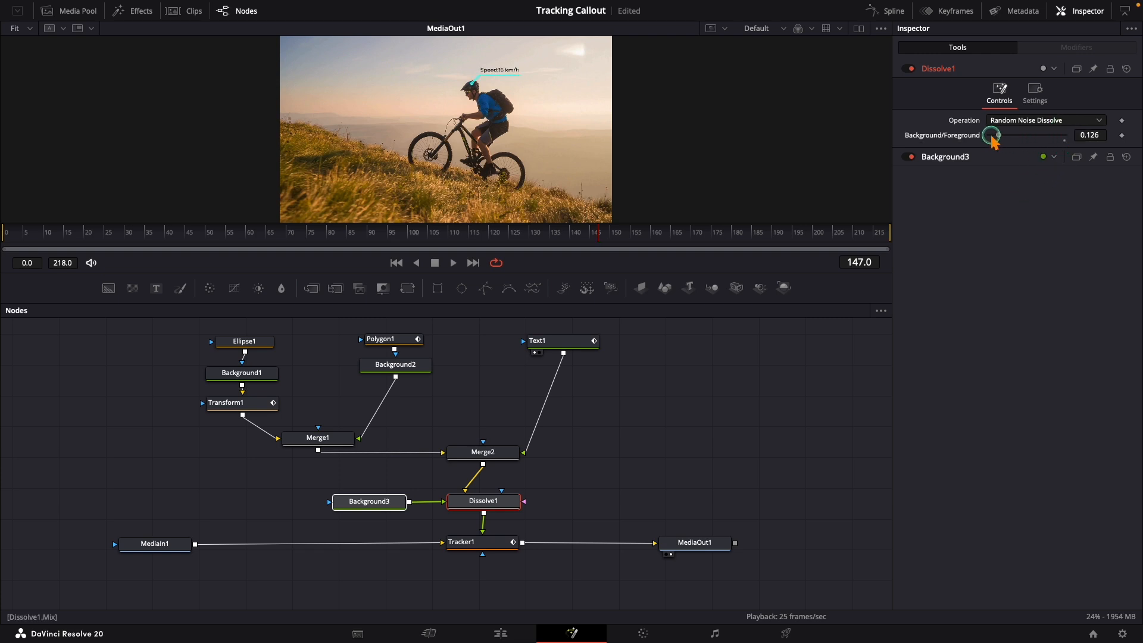
Play from the start to frame 140 and keyframe Dissolve1's Background/Foreground mix at 0.0
{"action": "left_click", "coordinate": [15, 232]}
{"action": "key", "text": "space"}
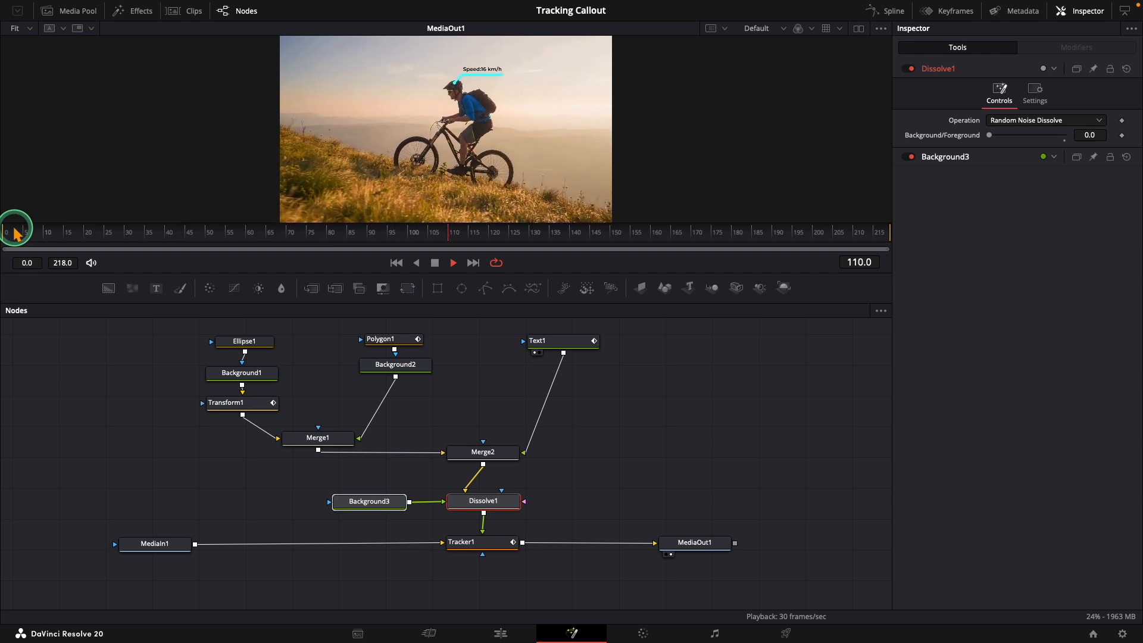
{"action": "key", "text": "space"}
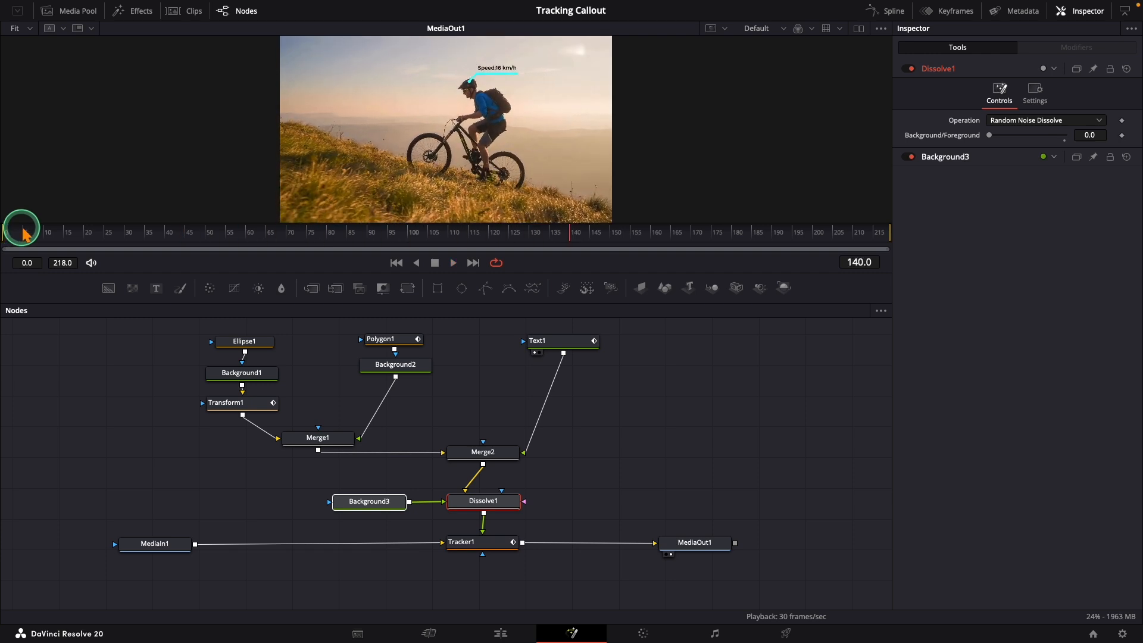
{"action": "left_click", "coordinate": [1122, 136]}
Keyframe Dissolve1's Background/Foreground mix at 1.0 on frame 155 and play back the animation from the first frame
{"action": "key", "text": "Right"}
{"action": "key", "text": "Right"}
{"action": "key", "text": "Right"}
{"action": "key", "text": "Right"}
{"action": "key", "text": "Right"}
{"action": "key", "text": "Right"}
{"action": "key", "text": "Right"}
{"action": "key", "text": "Right"}
{"action": "key", "text": "Right"}
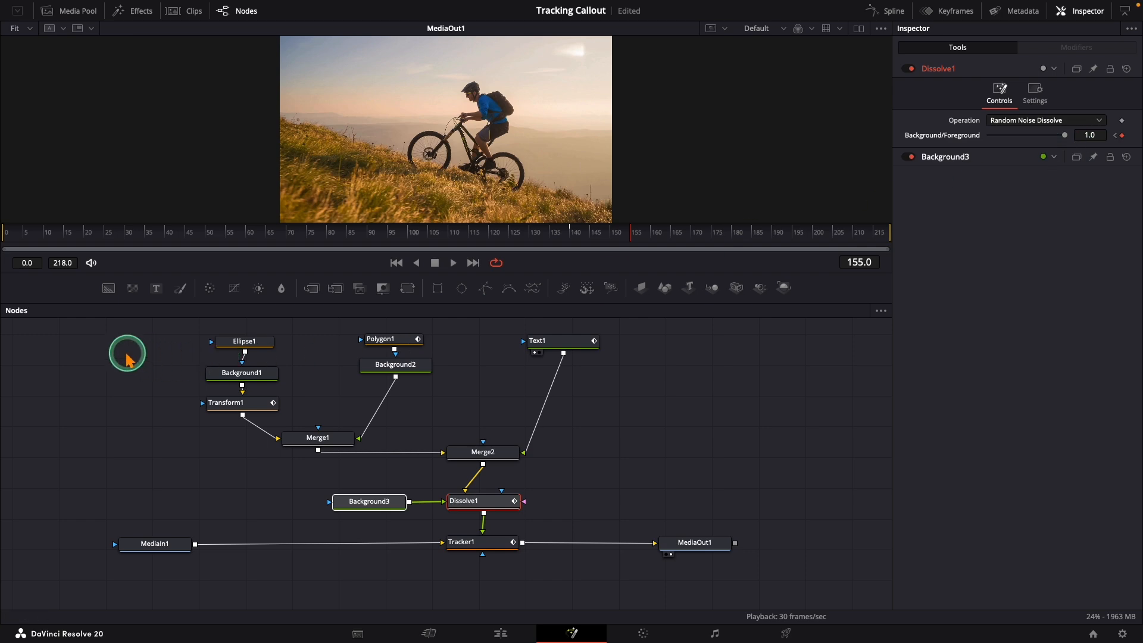
{"action": "left_click", "coordinate": [12, 237]}
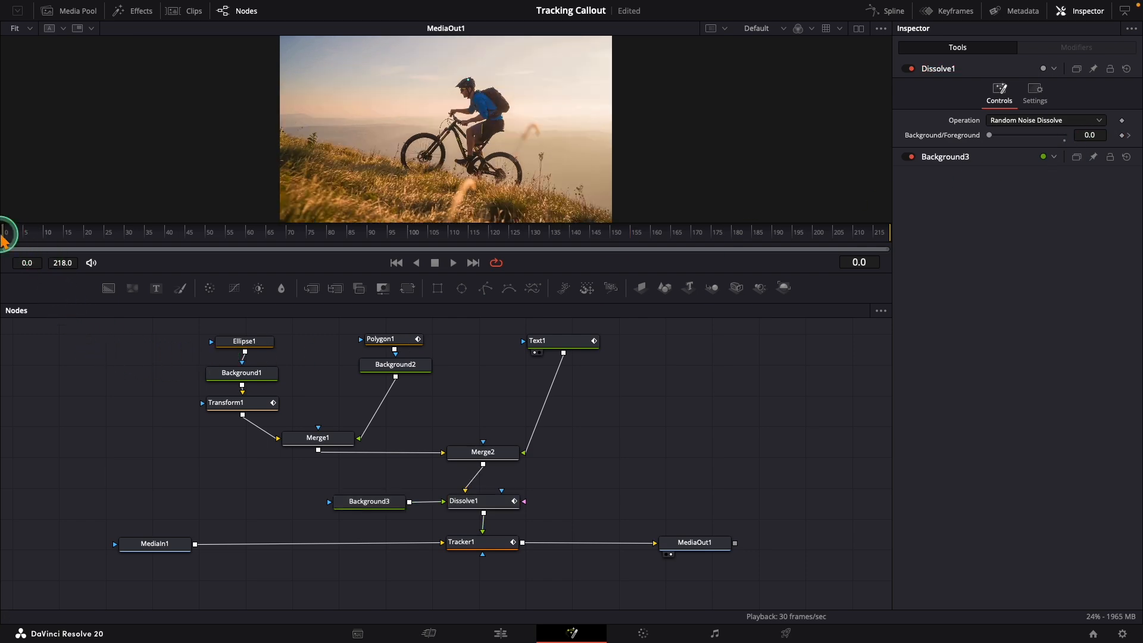
{"action": "key", "text": "space"}
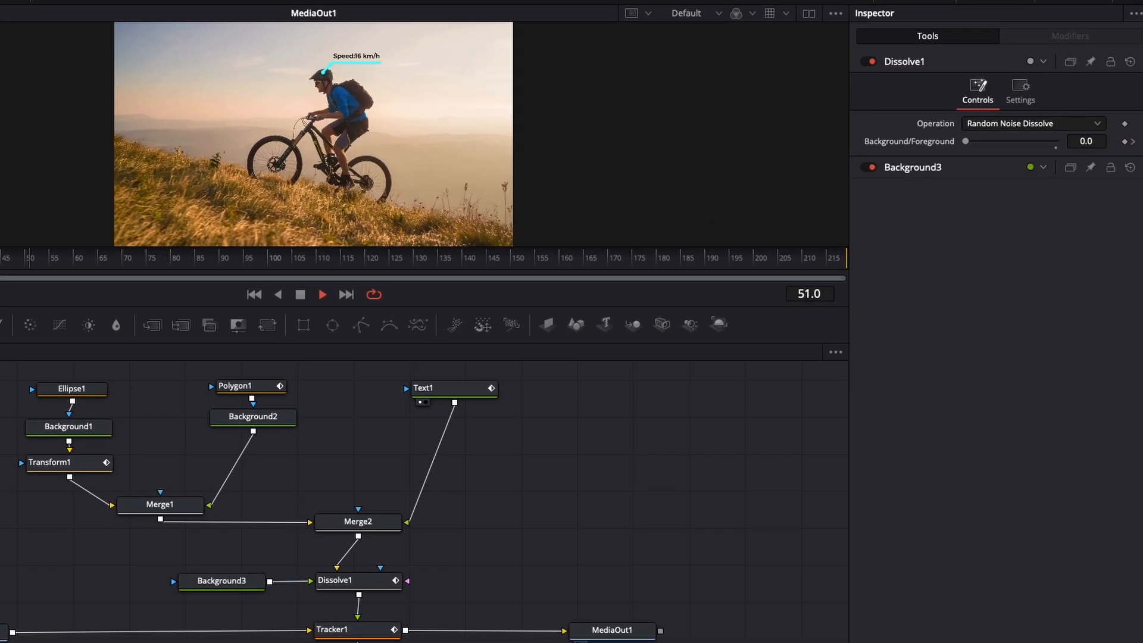